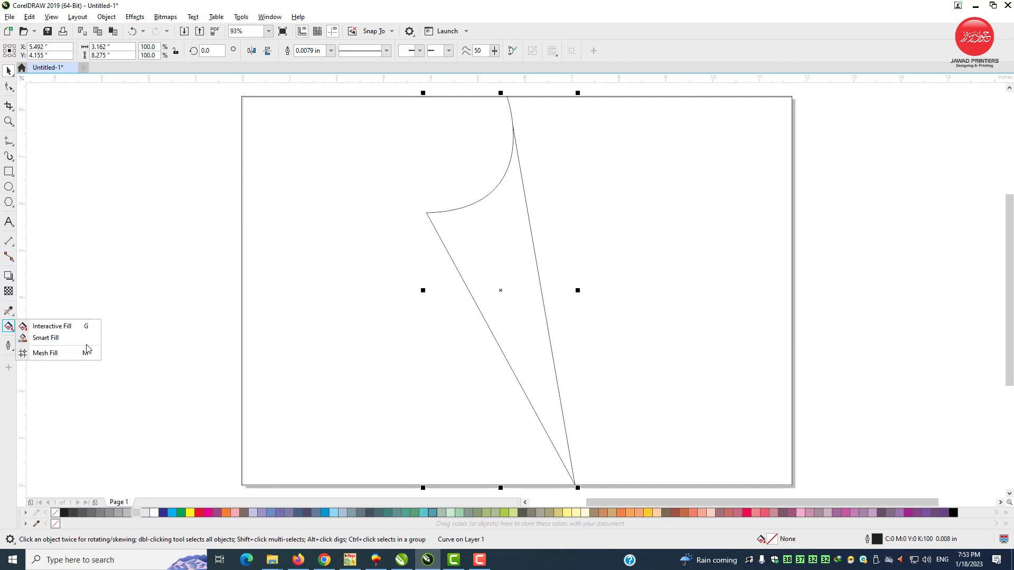
- Use Smart Fill to colour the fold shape and the area left of it pink (C0 M100 Y36 K0)
click(53, 338)
click(499, 260)
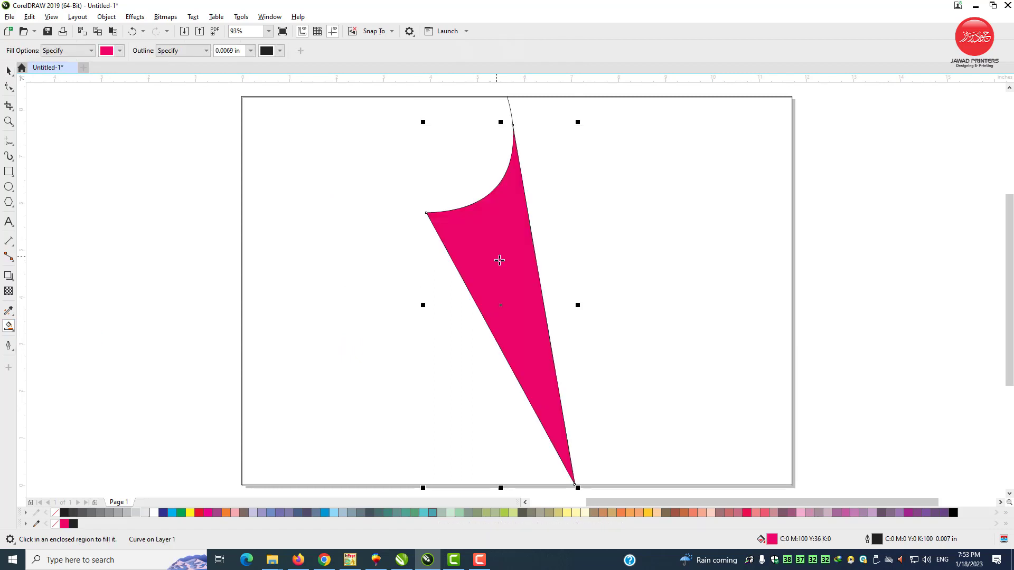
click(383, 337)
click(9, 71)
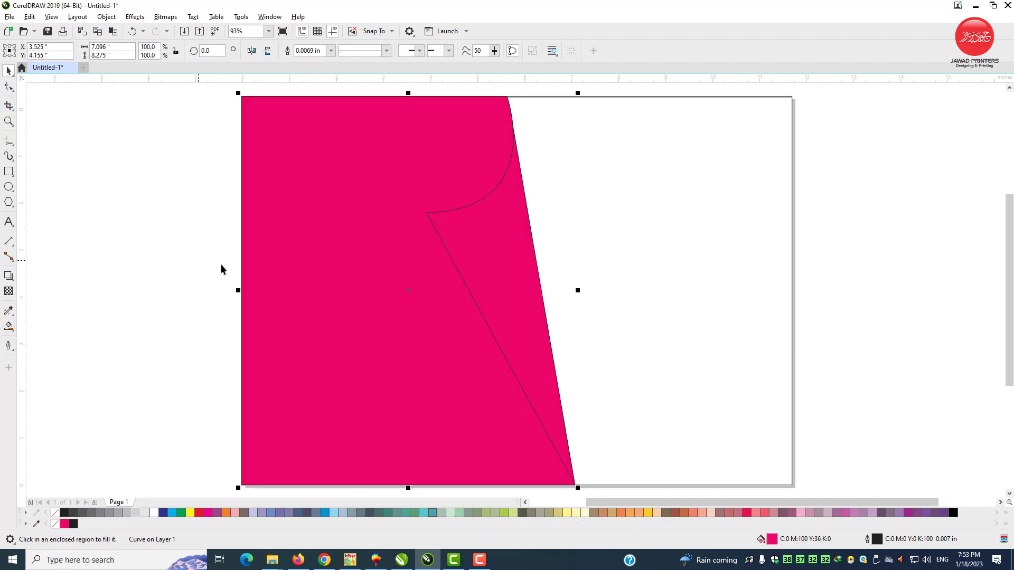
- Remove the outlines from the two pink filled shapes
click(570, 229)
click(482, 248)
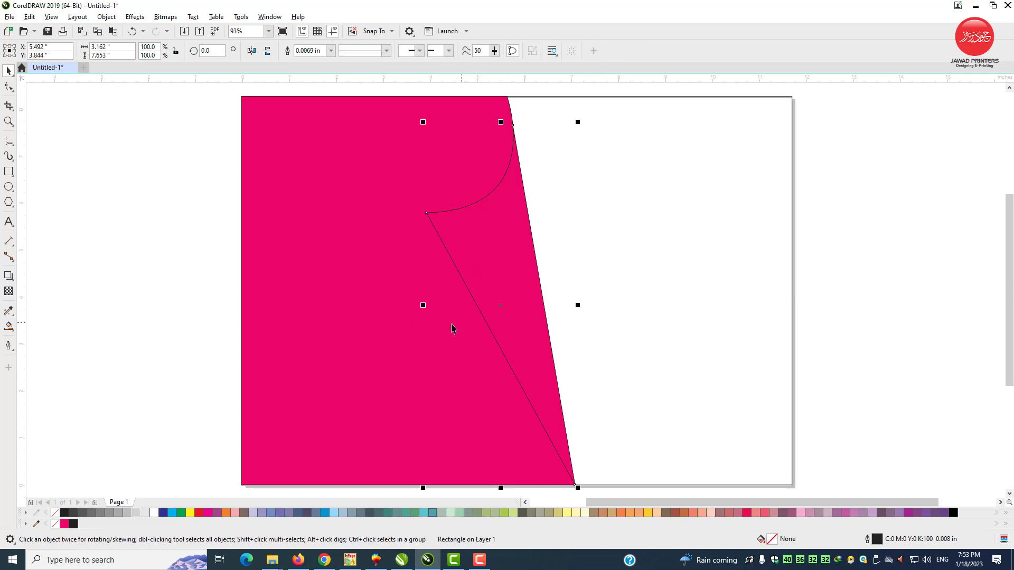
drag(219, 152, 258, 178)
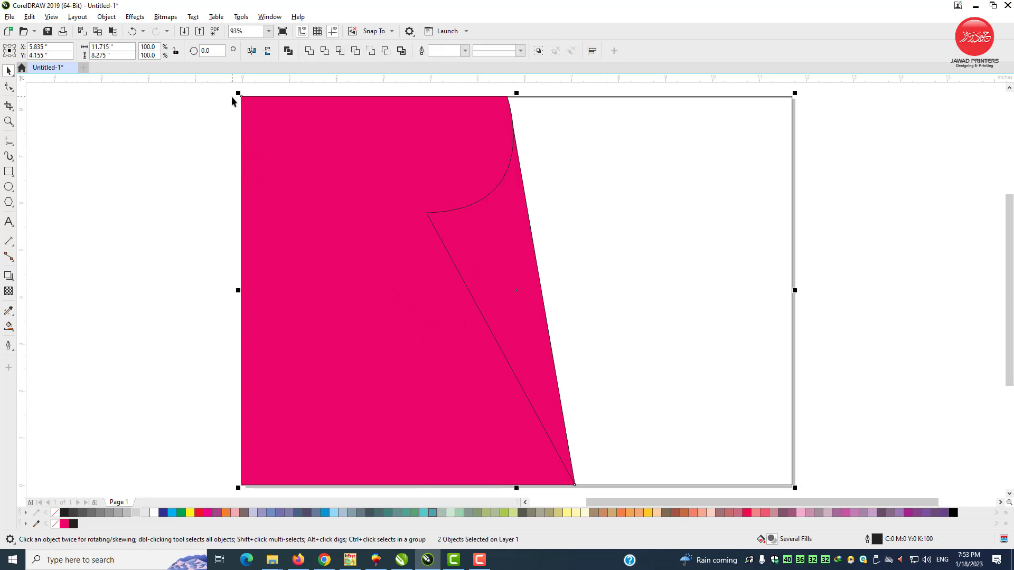
drag(231, 91, 607, 486)
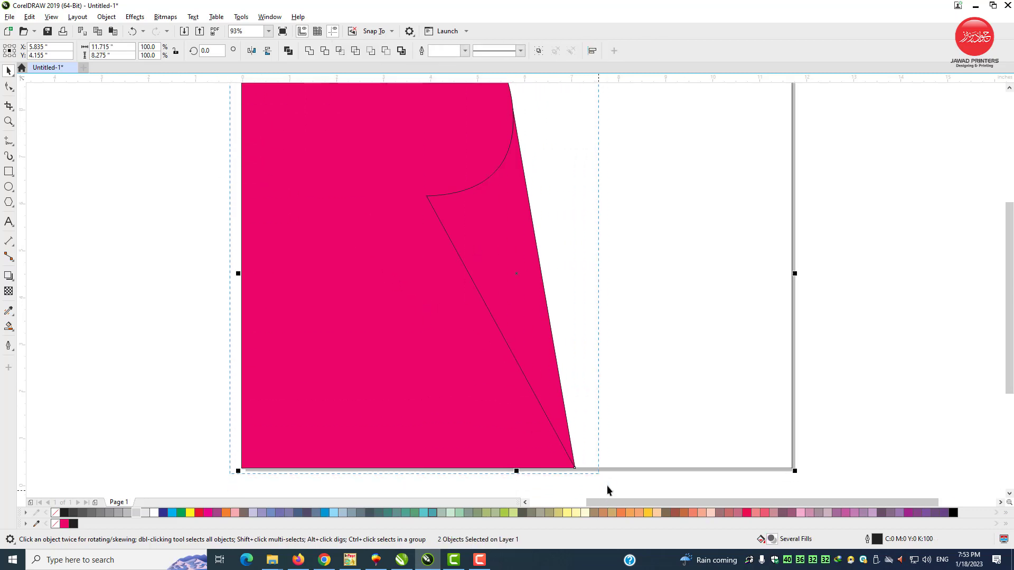
right_click(56, 516)
click(162, 328)
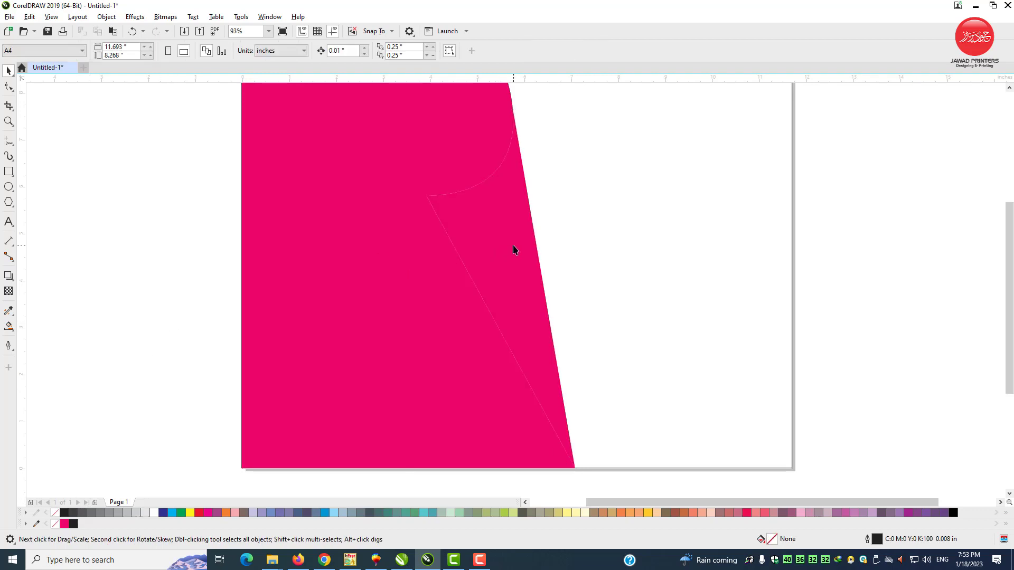
- Apply a horizontal linear fountain fill to the left panel, running from light grey at the outer edge to white near the fold
click(516, 249)
click(305, 316)
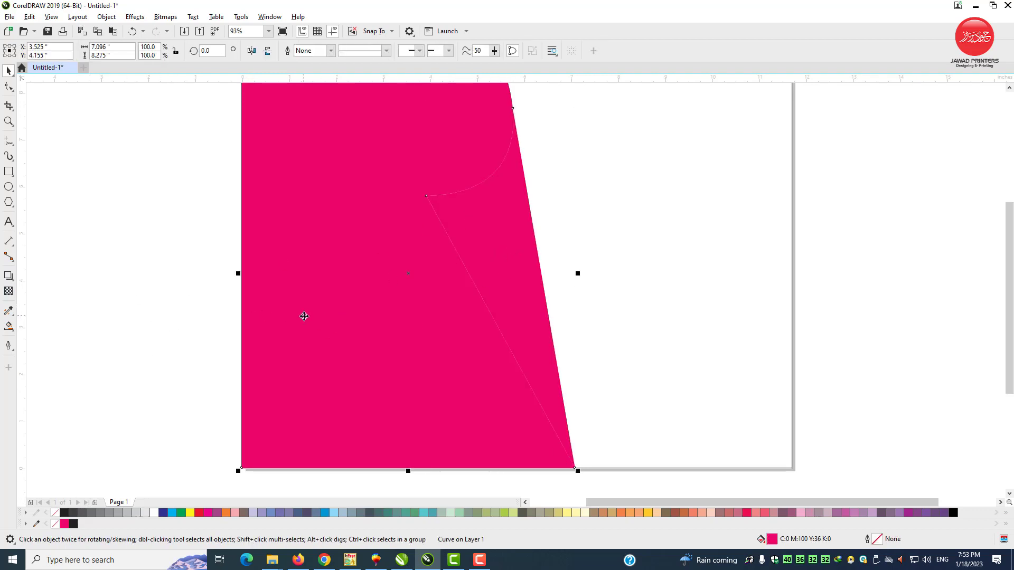
click(13, 330)
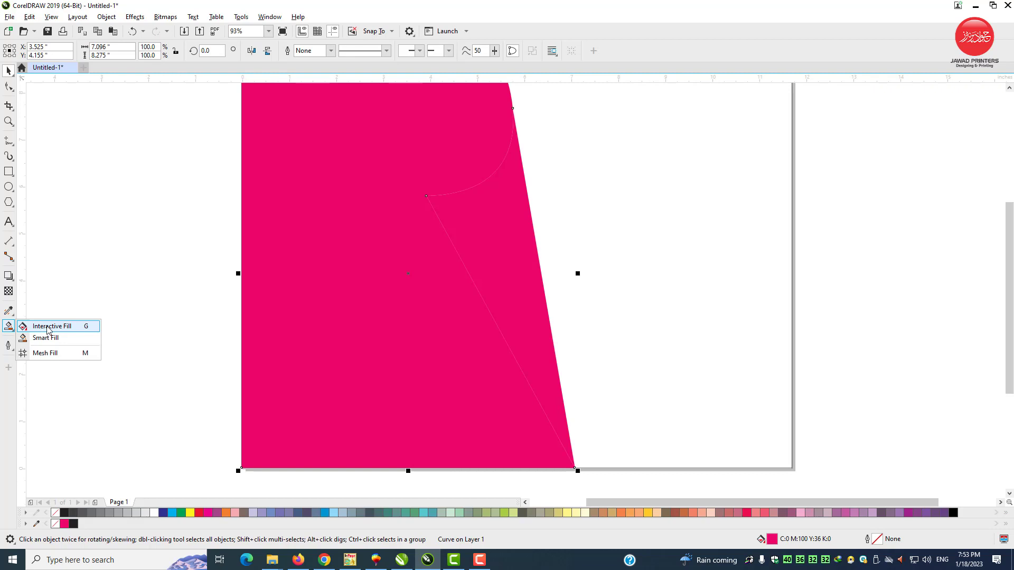
click(48, 328)
drag(257, 274, 528, 309)
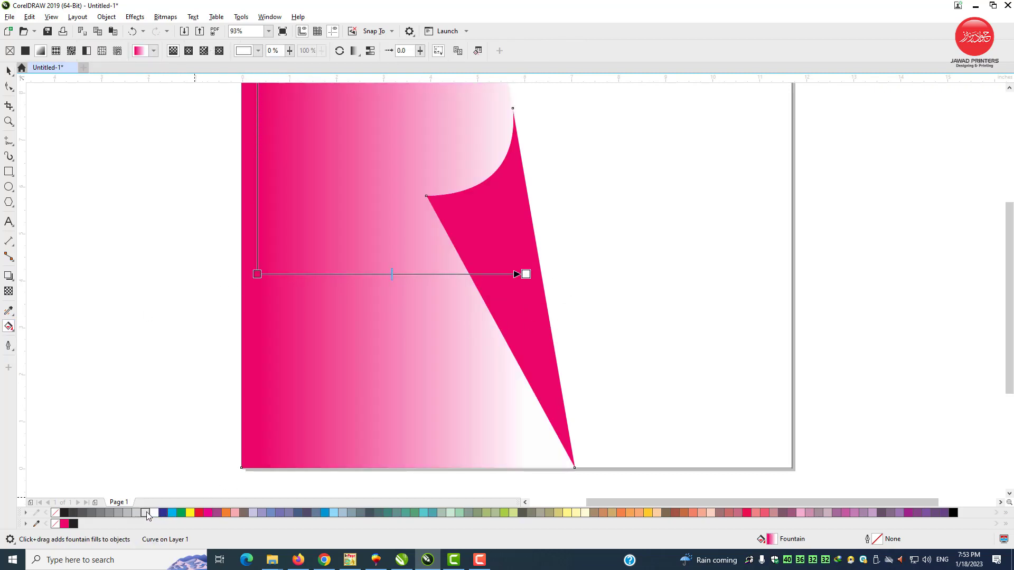
drag(253, 286, 255, 274)
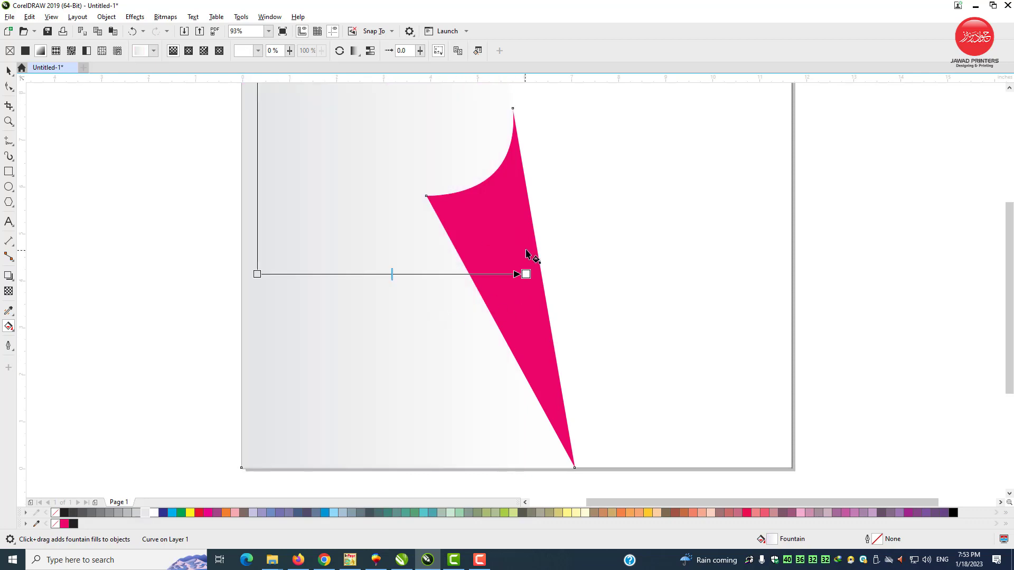
- Apply a horizontal fountain fill to the background rectangle, starting with dark red near its right edge
click(733, 274)
drag(782, 275, 495, 275)
drag(783, 275, 776, 275)
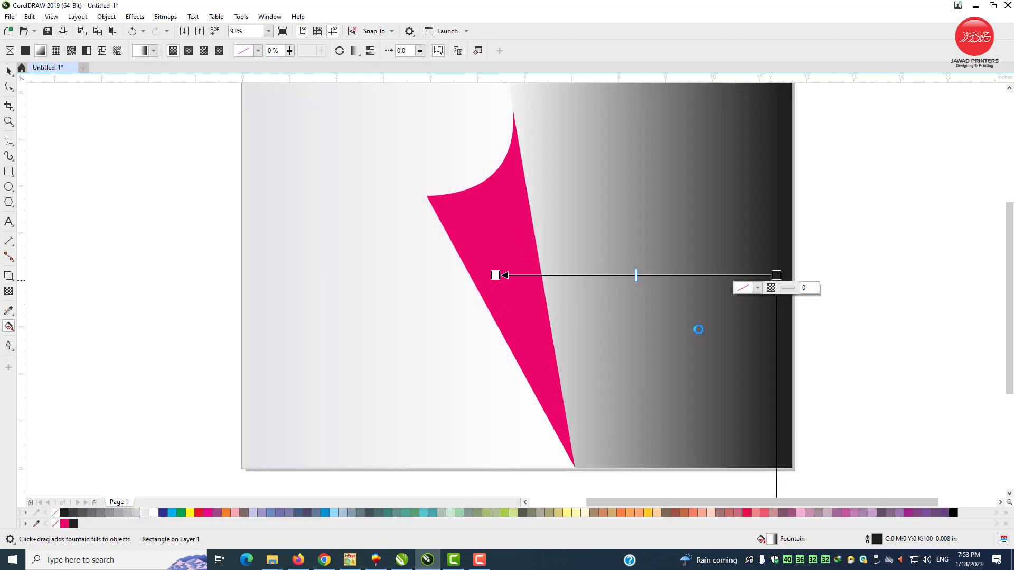
click(199, 515)
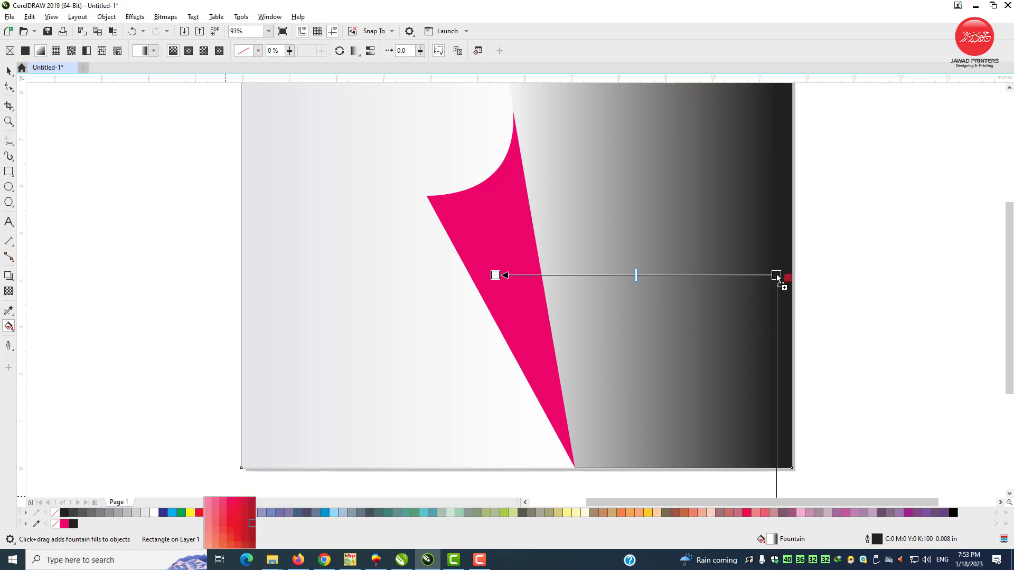
drag(777, 276, 777, 275)
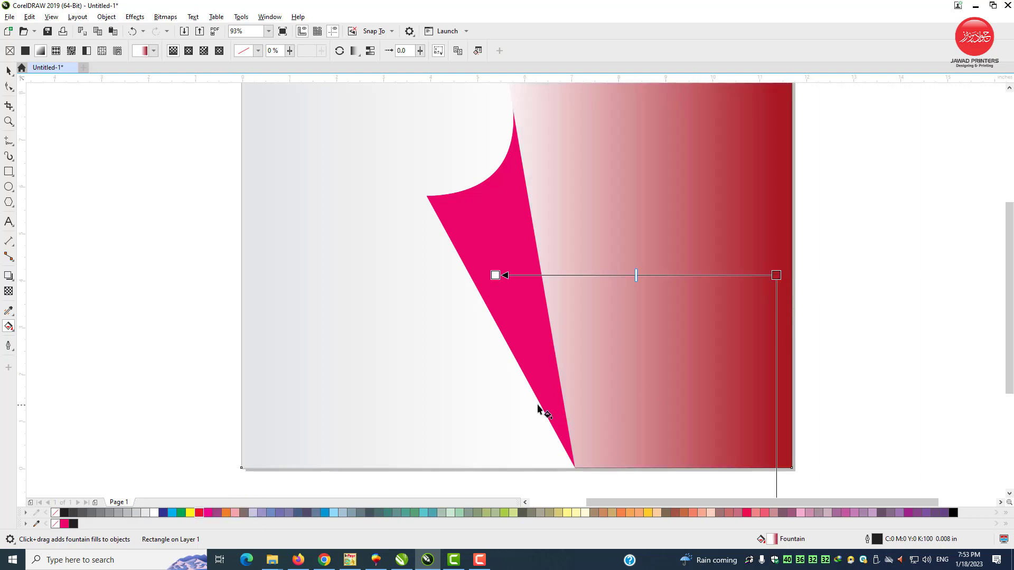
- Add a bright red middle colour node to the rectangle's gradient and make its end node bright red
click(201, 515)
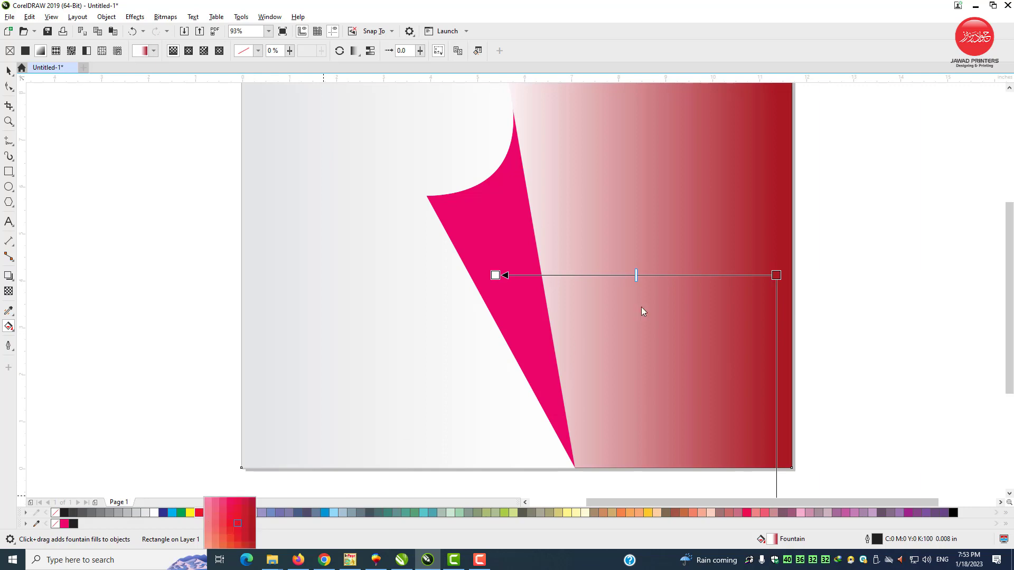
drag(677, 278, 678, 275)
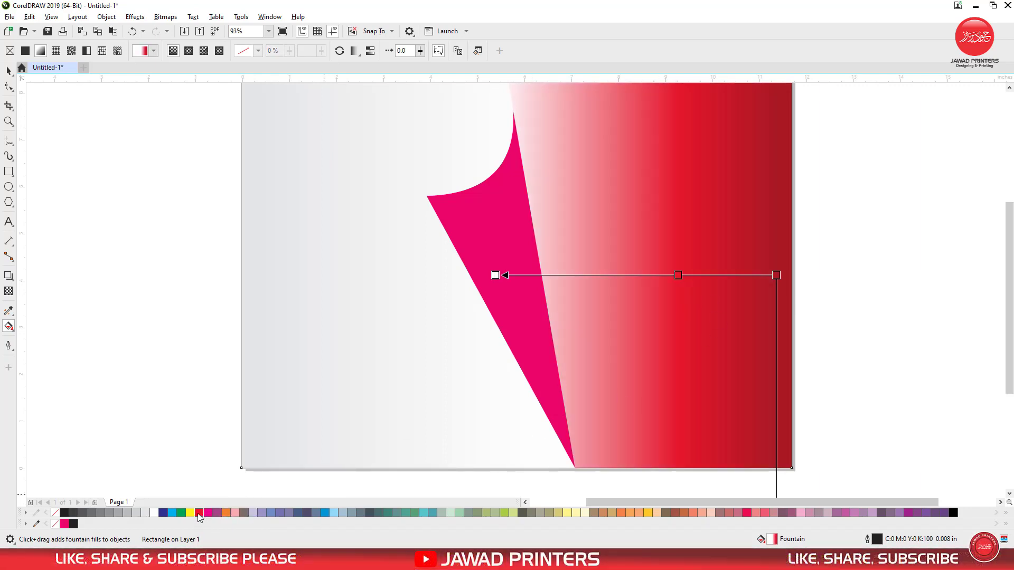
mouse_move(503, 284)
mouse_down()
mouse_move(488, 275)
mouse_move(507, 275)
mouse_up()
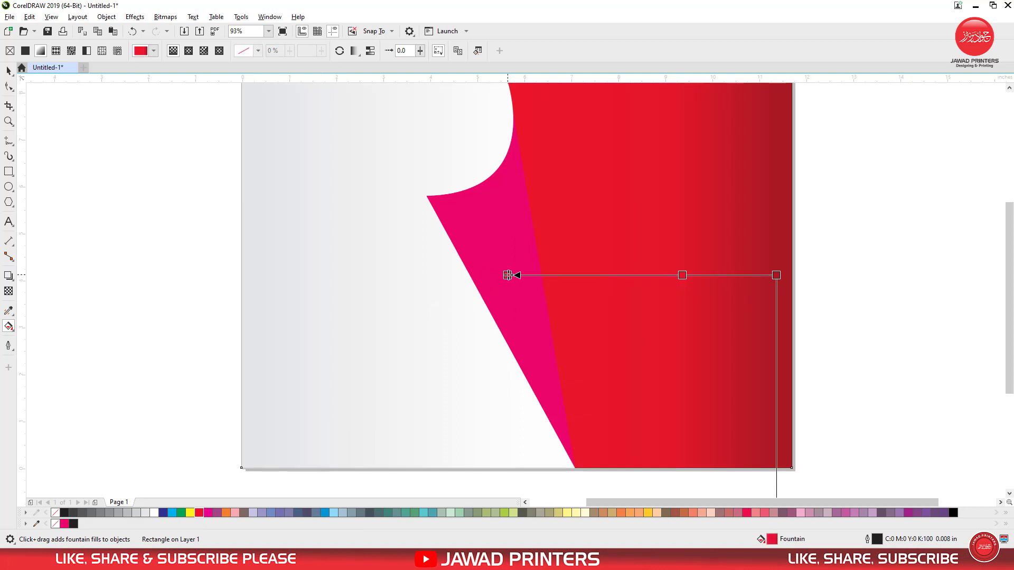
- Reposition the rectangle's gradient nodes to widen the dark red band along the right edge
drag(687, 278, 694, 278)
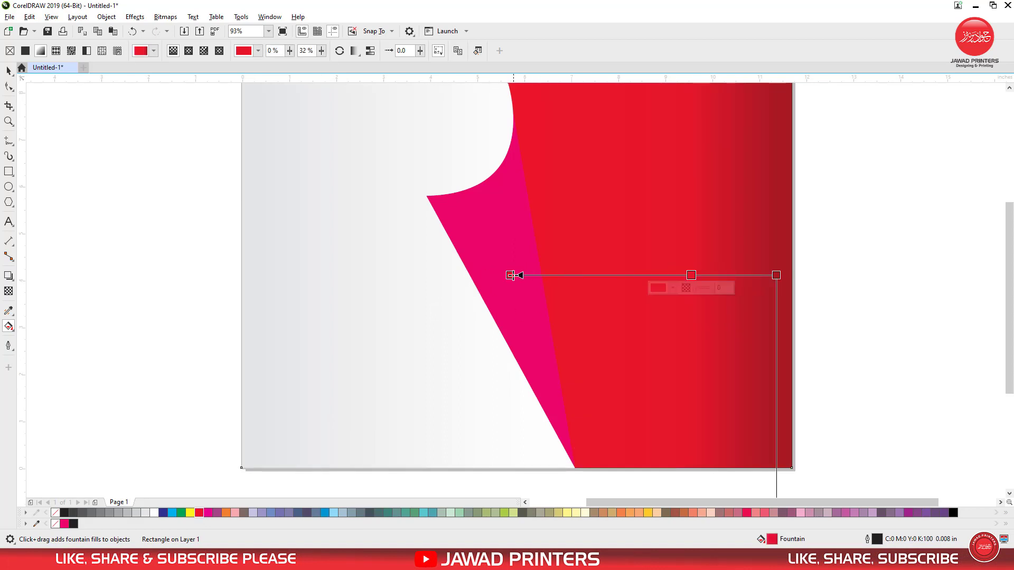
mouse_move(513, 275)
mouse_down()
mouse_move(541, 275)
mouse_move(522, 275)
mouse_up()
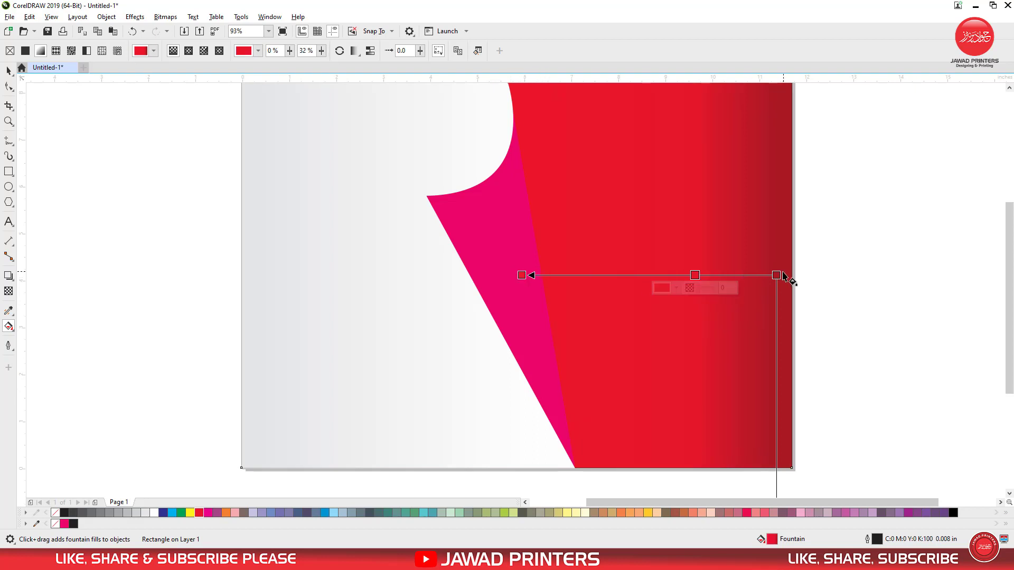
drag(776, 276, 765, 275)
drag(688, 275, 661, 275)
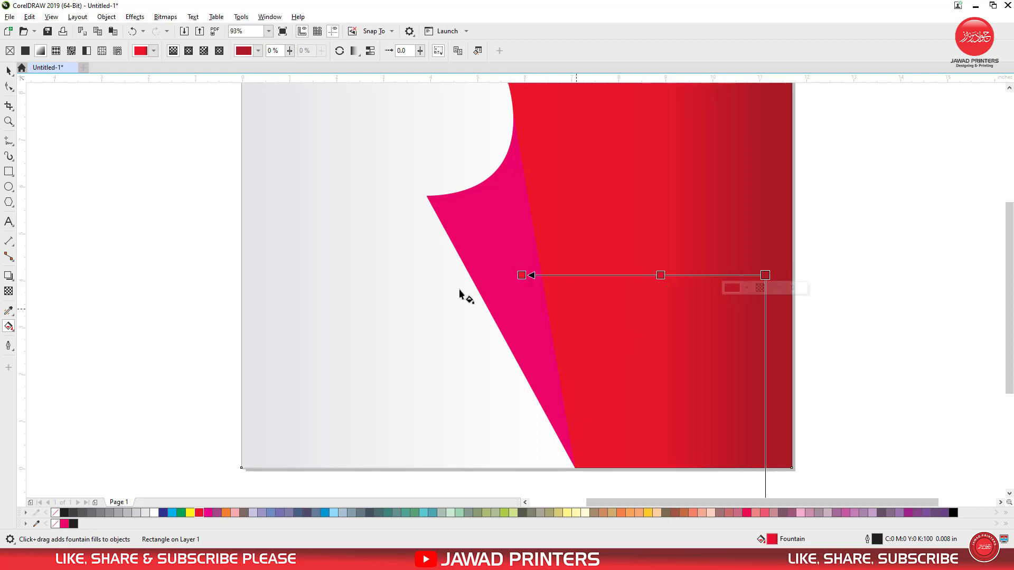
- Copy the rectangle's fountain fill to the fold shape and run the gradient diagonally across the fold, ending at its outer edge
click(514, 254)
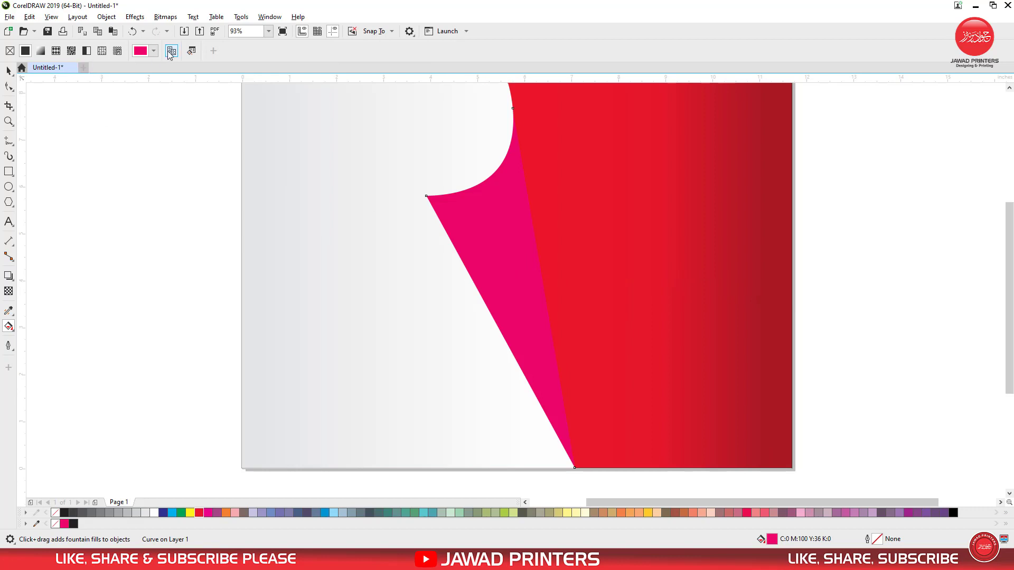
click(590, 214)
mouse_move(565, 289)
mouse_down()
mouse_move(537, 271)
mouse_move(483, 295)
mouse_up()
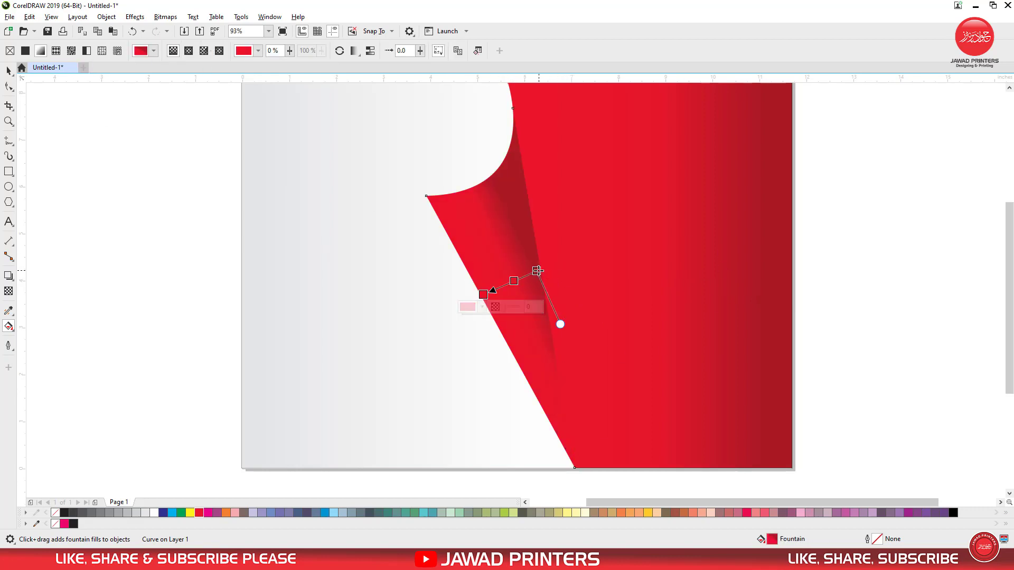
drag(537, 271, 536, 276)
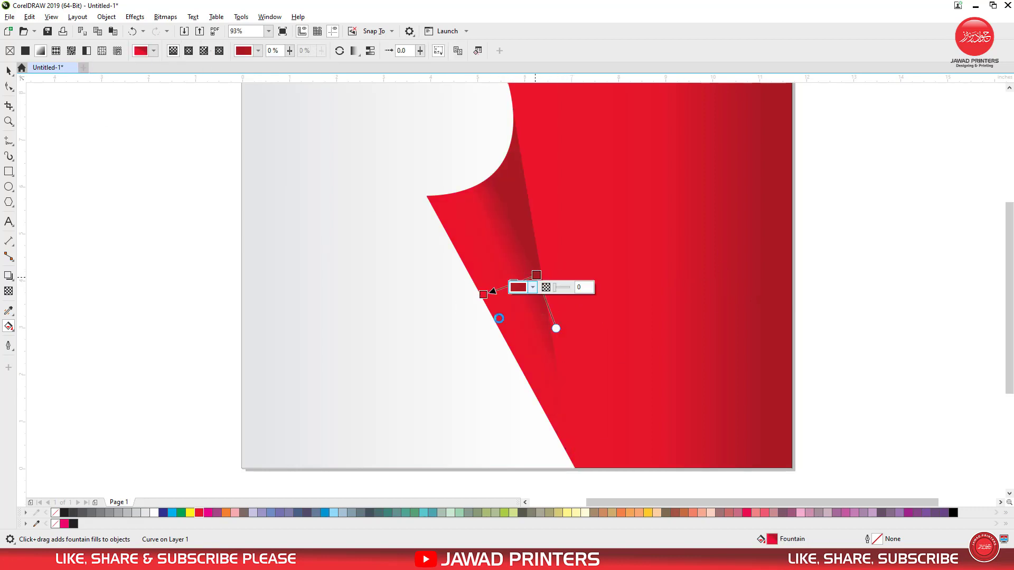
- Make the fold gradient's end node dark red and move its start node slightly inward
click(199, 514)
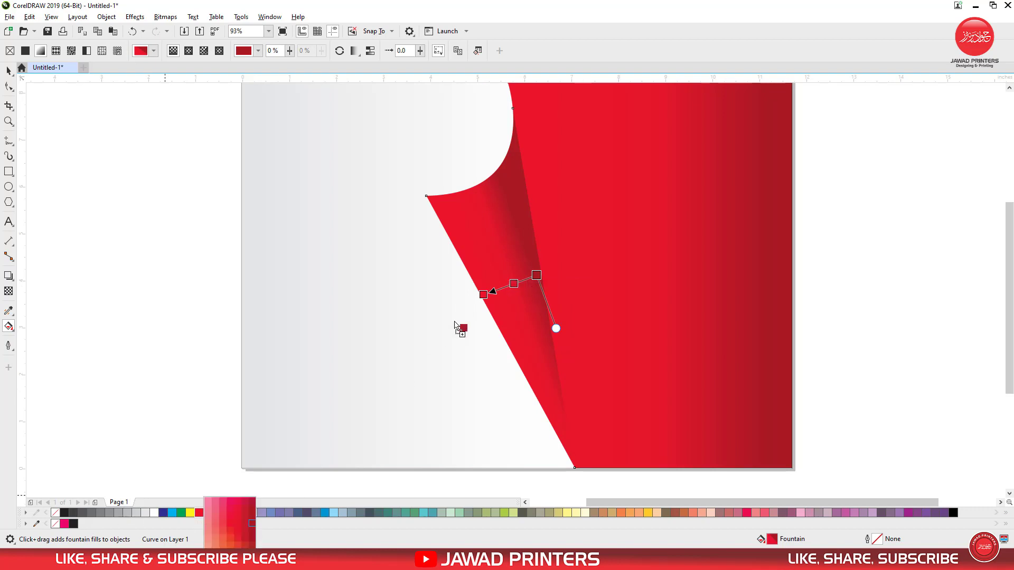
drag(454, 324, 480, 293)
drag(537, 276, 531, 271)
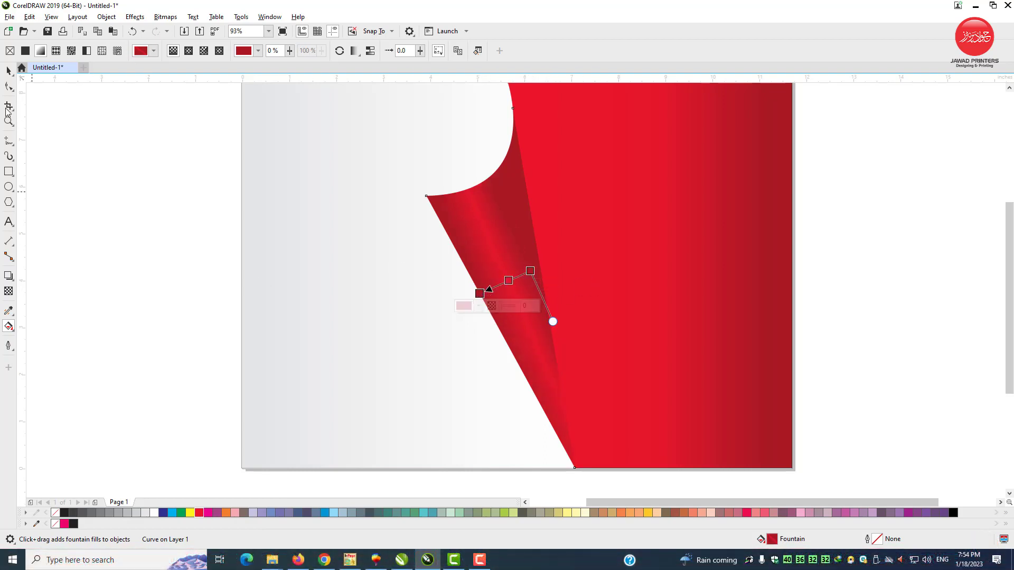
- Add a drop shadow to the fold, offset -0.145 in horizontally and -0.066 in vertically, with the Normal merge mode
click(9, 73)
click(809, 221)
click(528, 290)
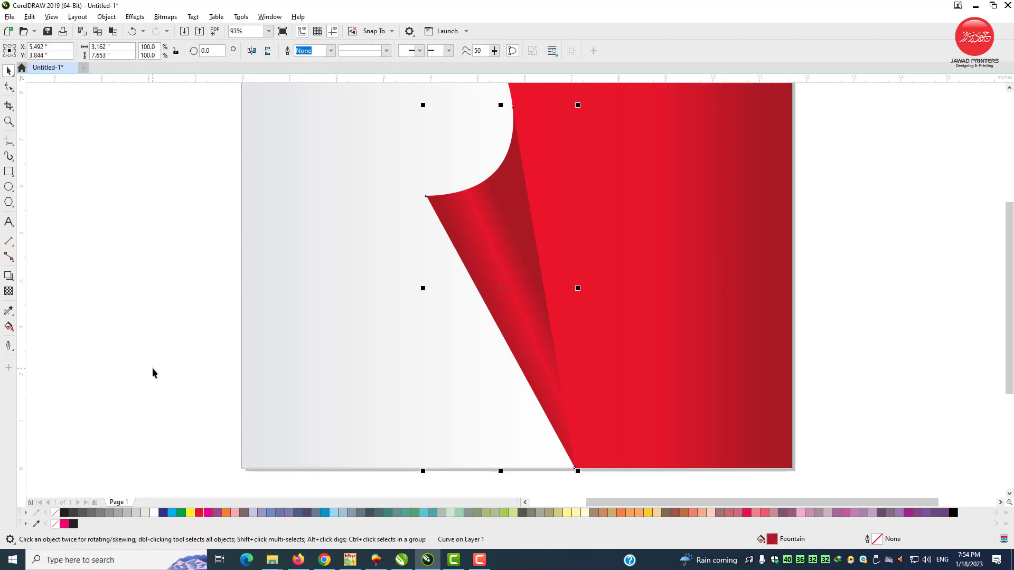
click(8, 277)
drag(501, 288, 419, 325)
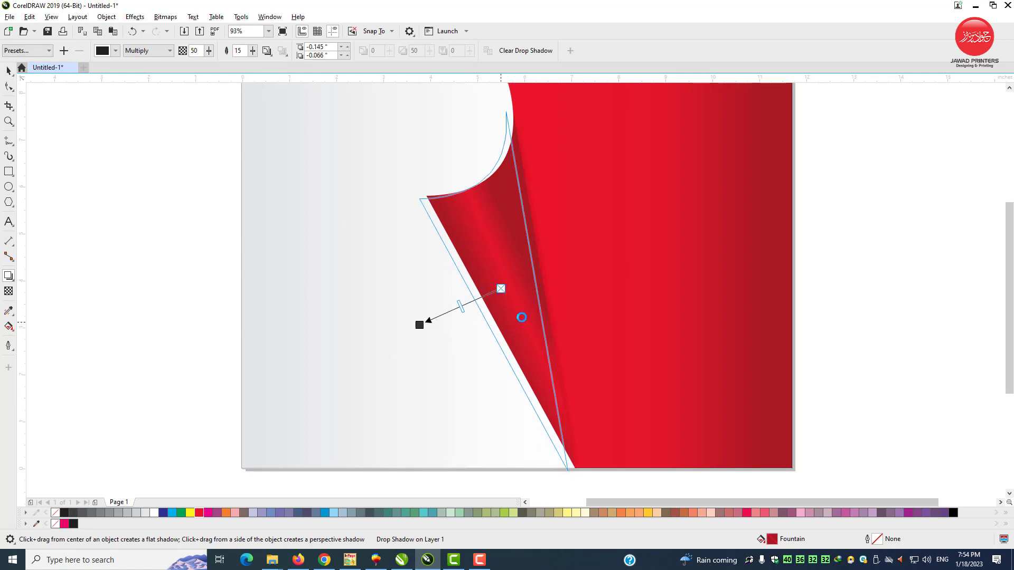
click(150, 51)
click(153, 64)
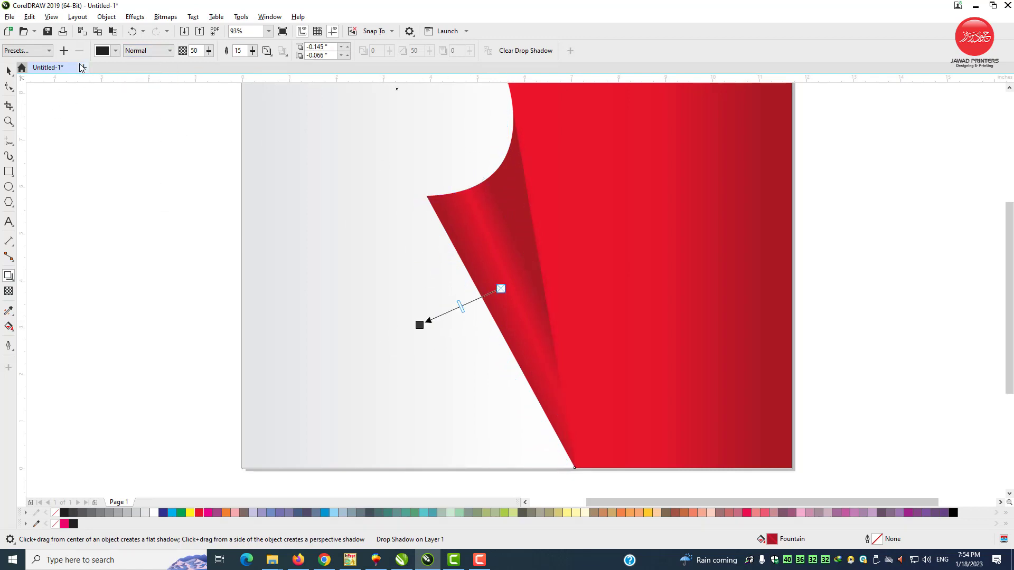
- Set the shadow colour to black (C75 M68 Y65 K90) and extend its vertical offset to -0.129 in
click(115, 50)
click(152, 171)
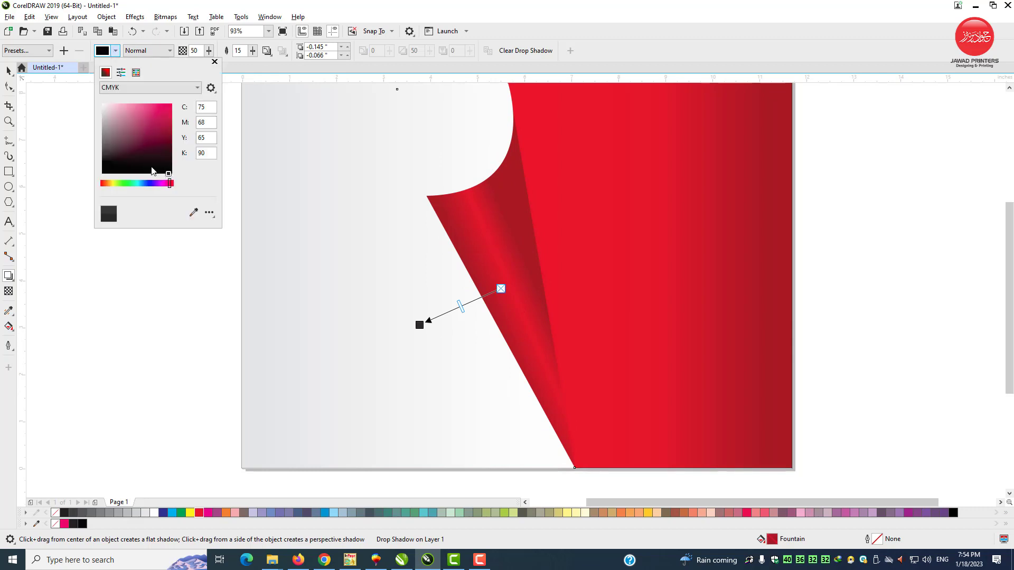
click(425, 310)
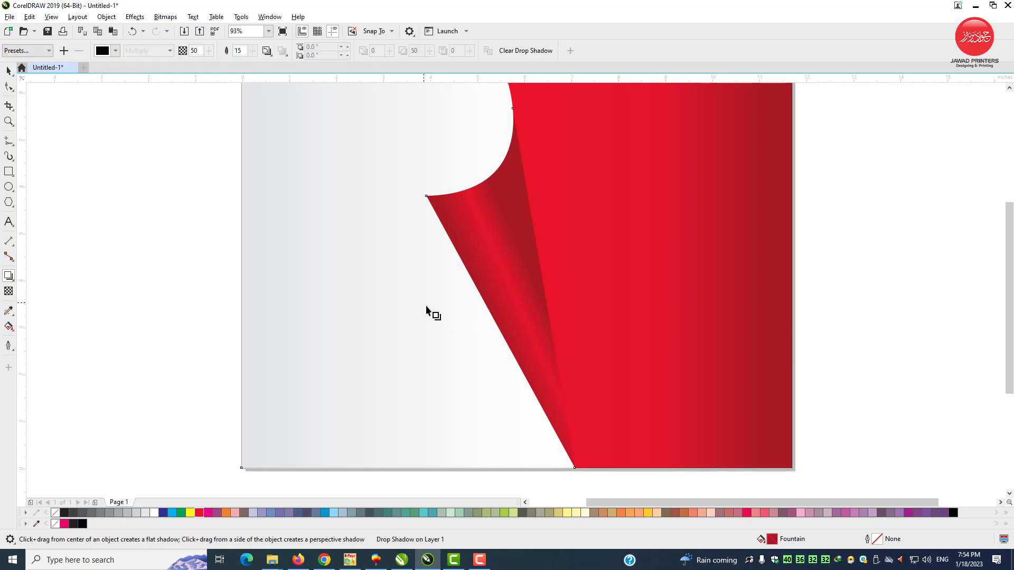
click(544, 265)
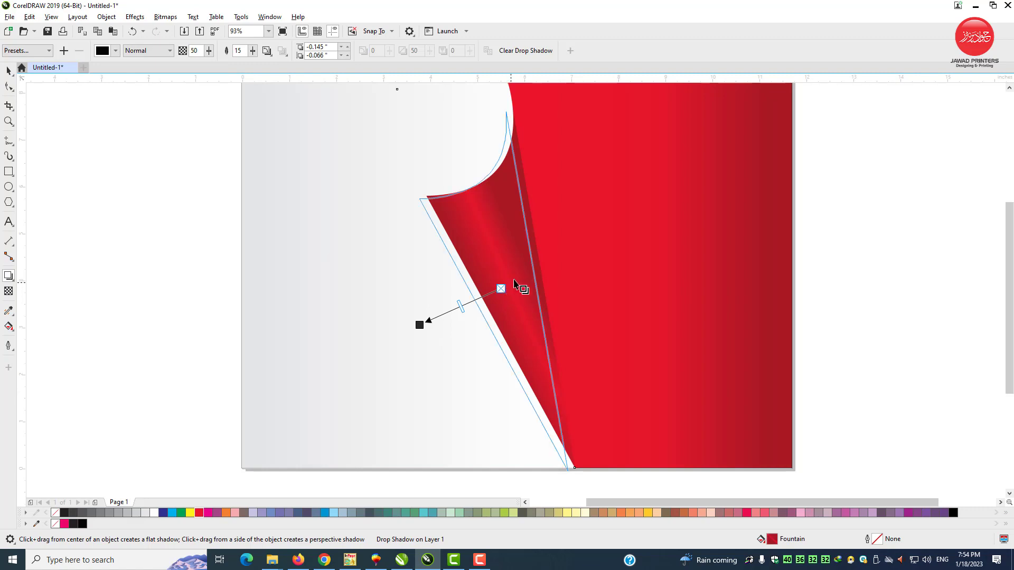
drag(425, 317, 421, 360)
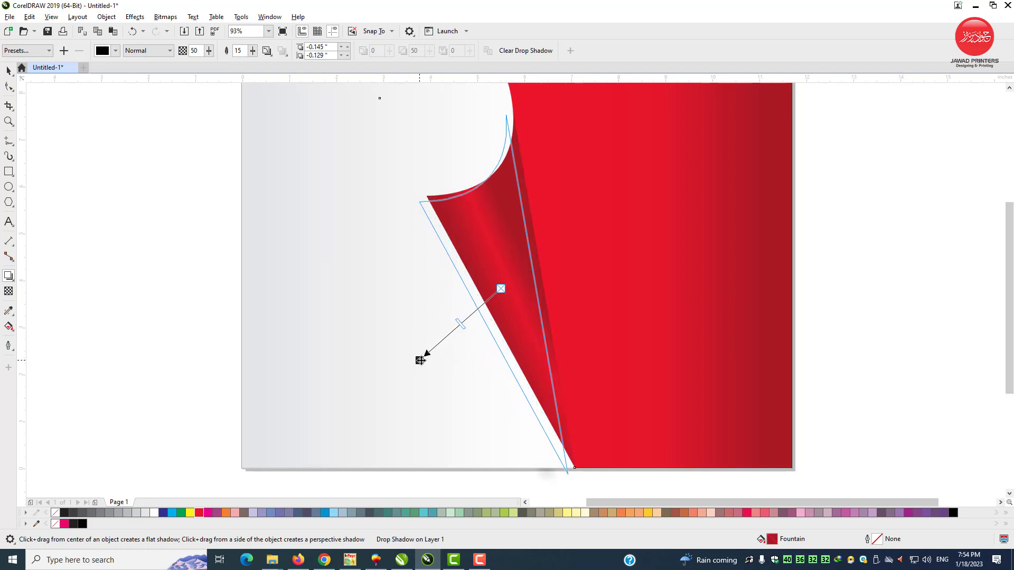
- Bring the fold and its shadow in front of the light grey panel and reduce the shadow's offset to 0
click(10, 74)
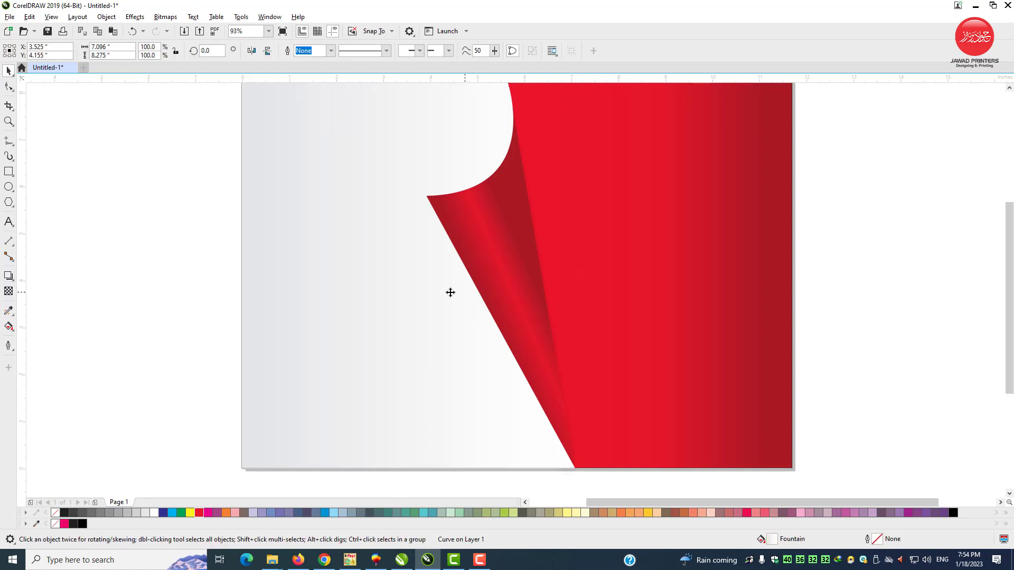
click(449, 288)
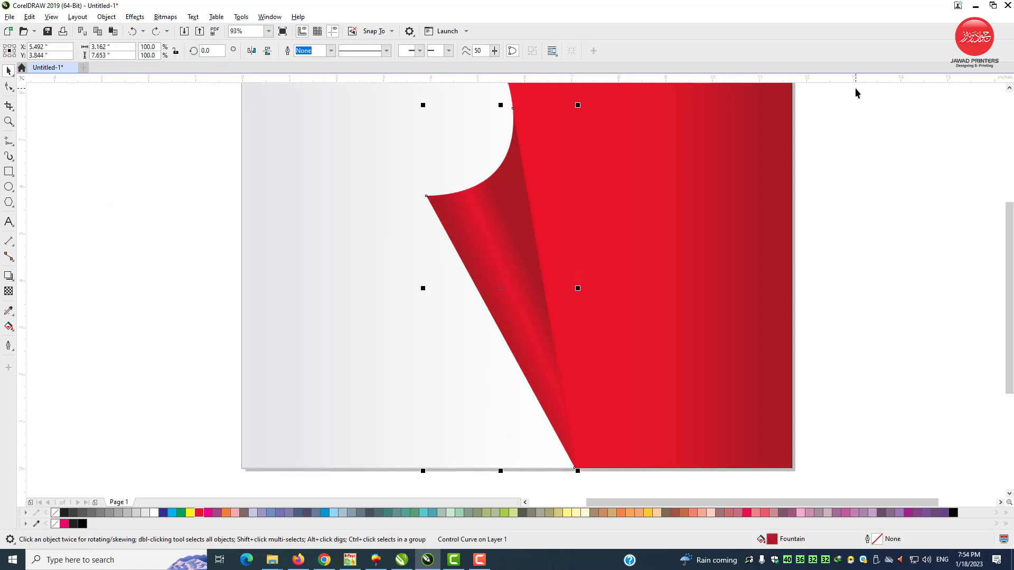
drag(855, 84, 375, 484)
key(ctrl+shift+z)
double_click(482, 324)
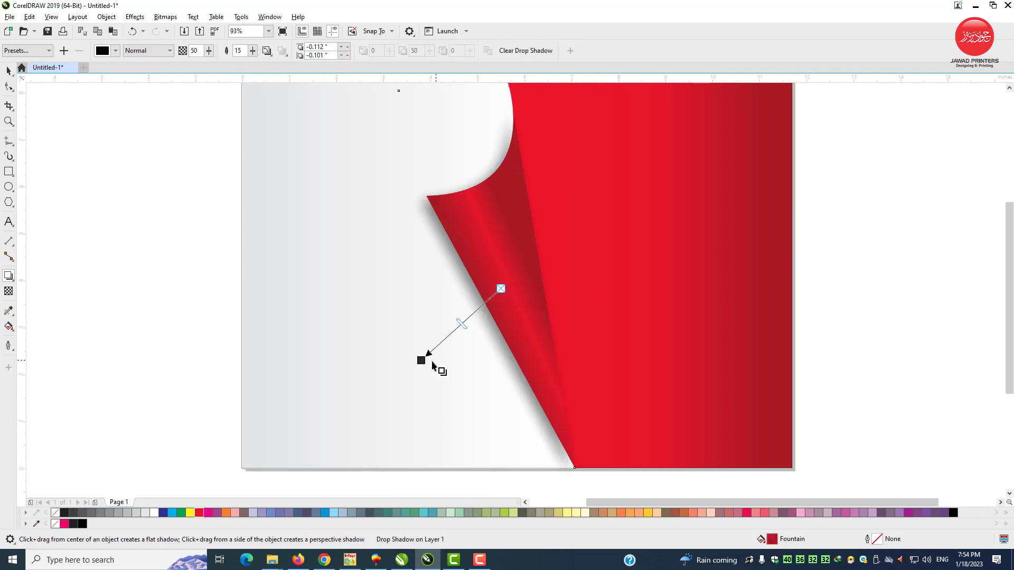
drag(422, 361, 459, 327)
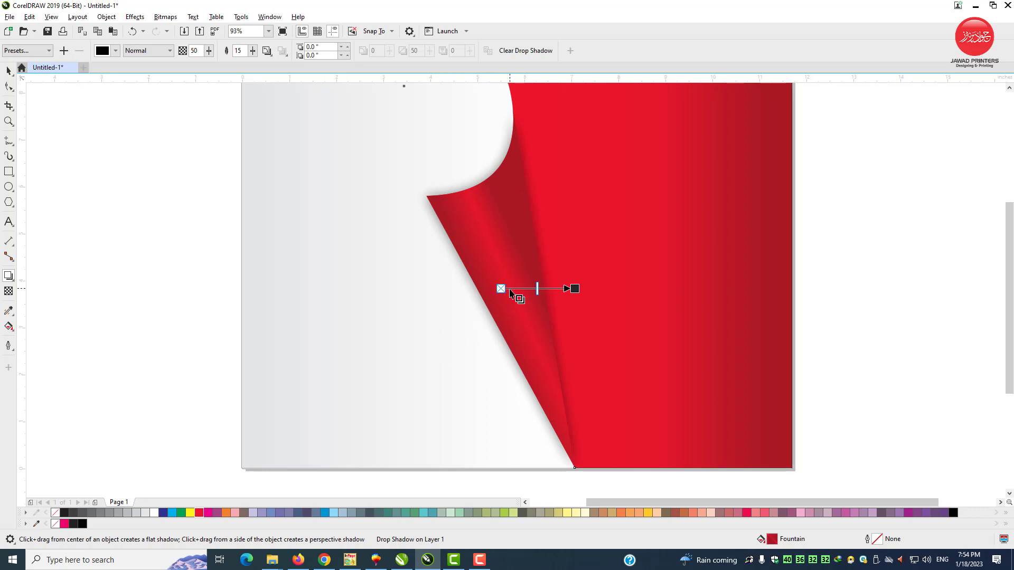
- Extend the fold's drop shadow down and outward to offsets of -0.078 in horizontally and -0.08 in vertically, then deselect it
drag(573, 290, 449, 344)
drag(576, 288, 423, 369)
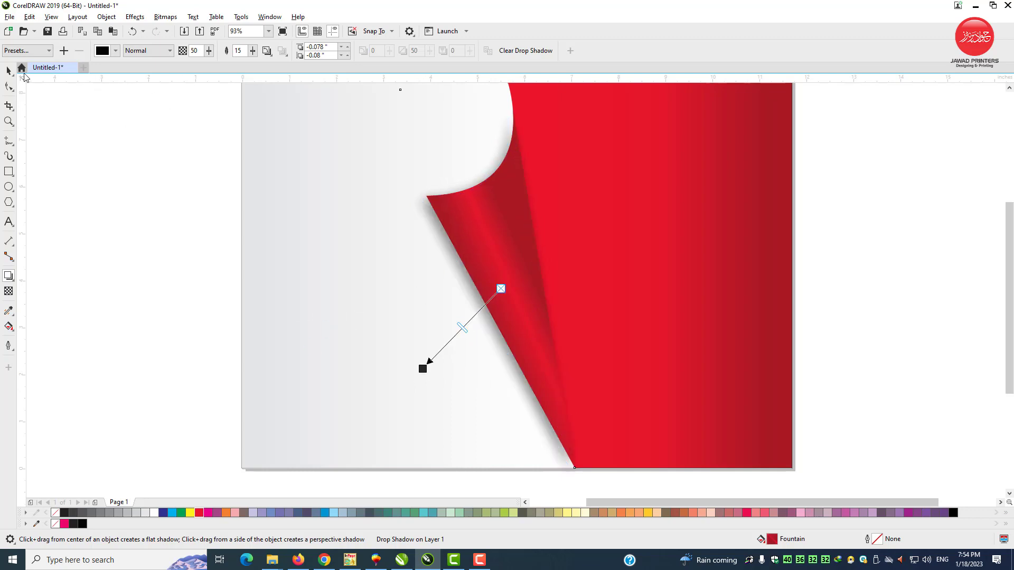
click(9, 71)
click(61, 148)
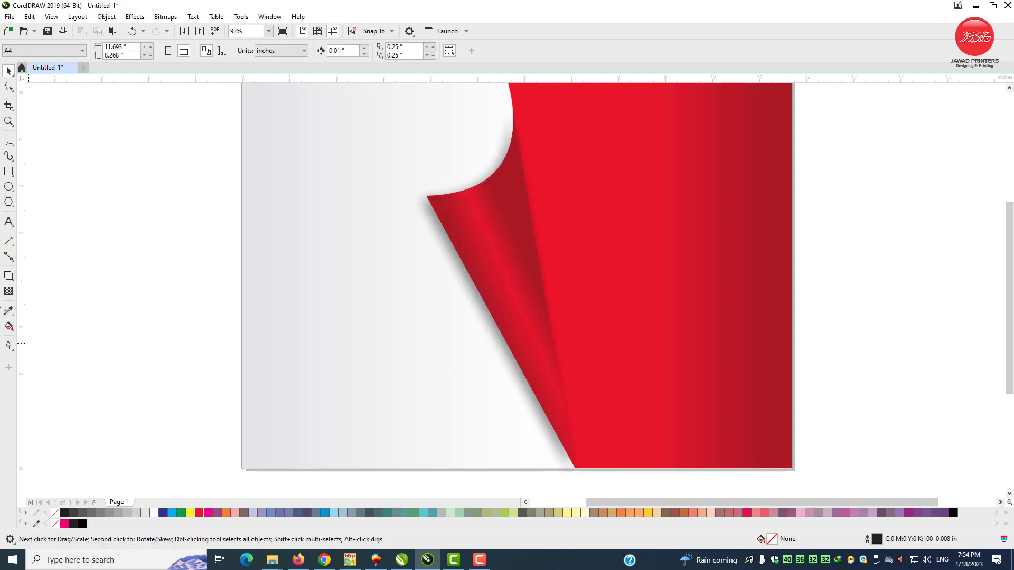
- Add the text "20" in Arial, enlarge it to about 235 pt and place it across the fold's lower edge
click(9, 223)
click(310, 281)
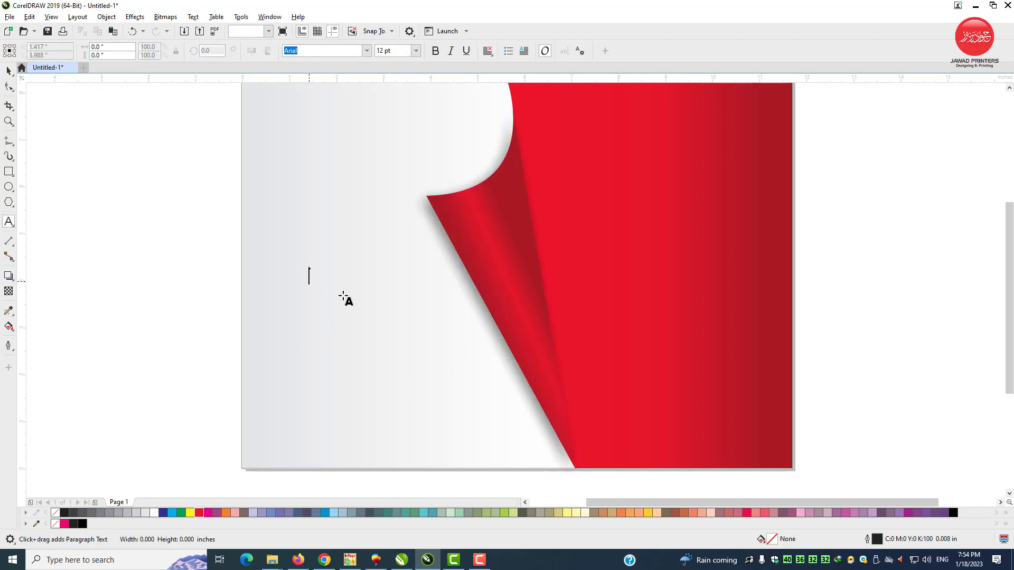
text(20)
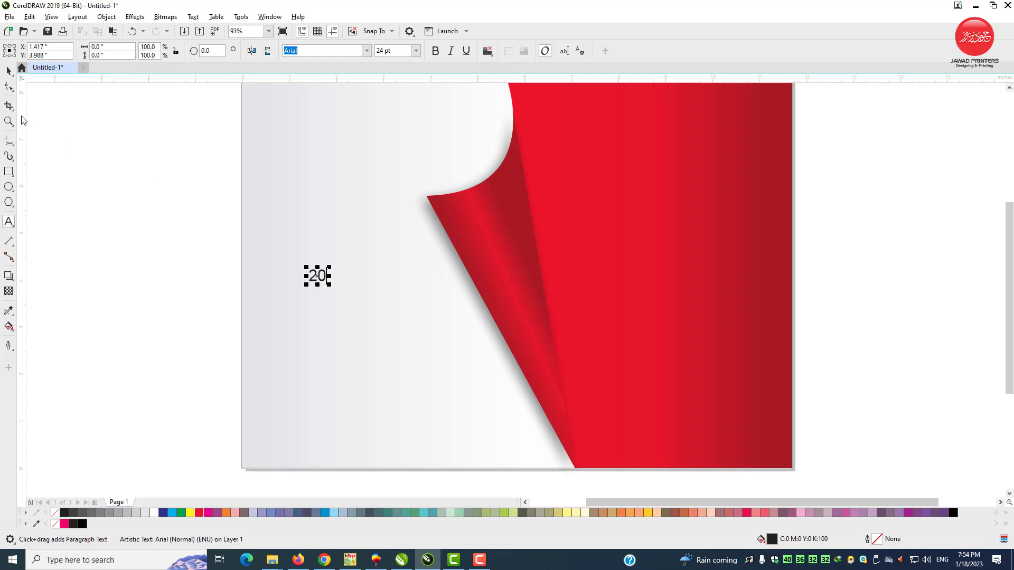
click(9, 72)
drag(329, 286, 470, 385)
drag(408, 342, 453, 334)
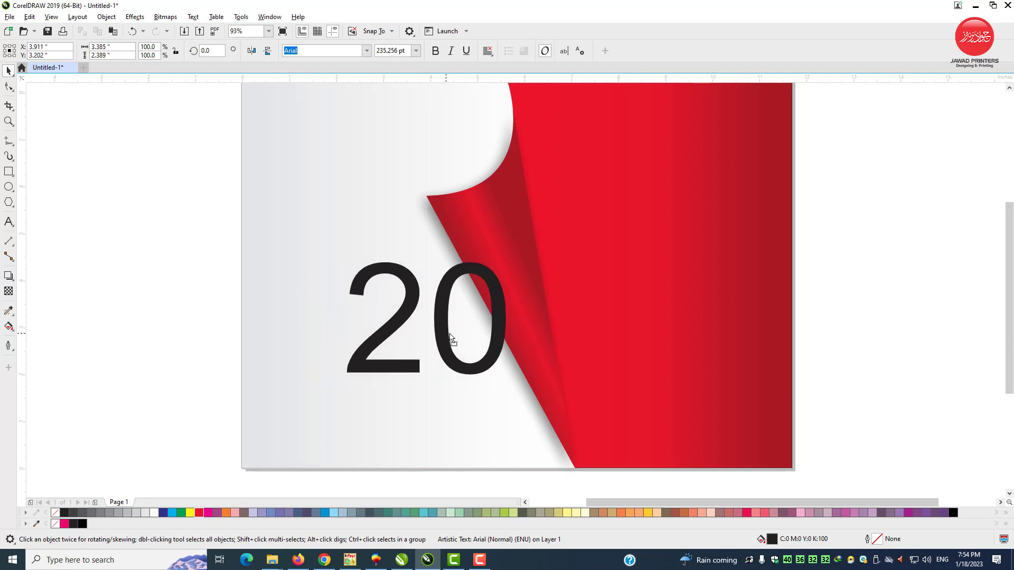
- Bring the fold and its shadow to the front of the layer so they overlap the "20"
drag(857, 103, 930, 193)
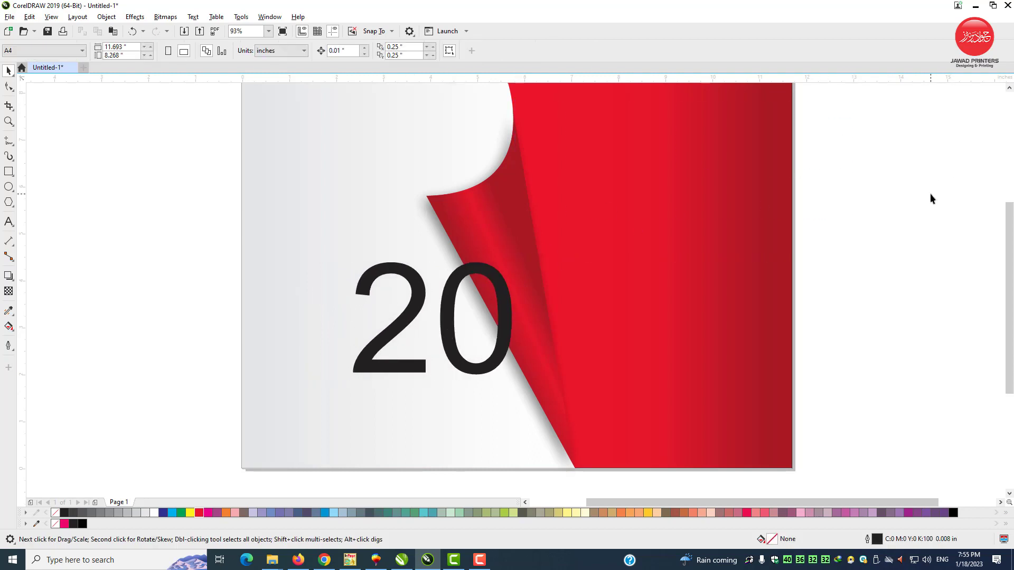
drag(1012, 242, 1011, 239)
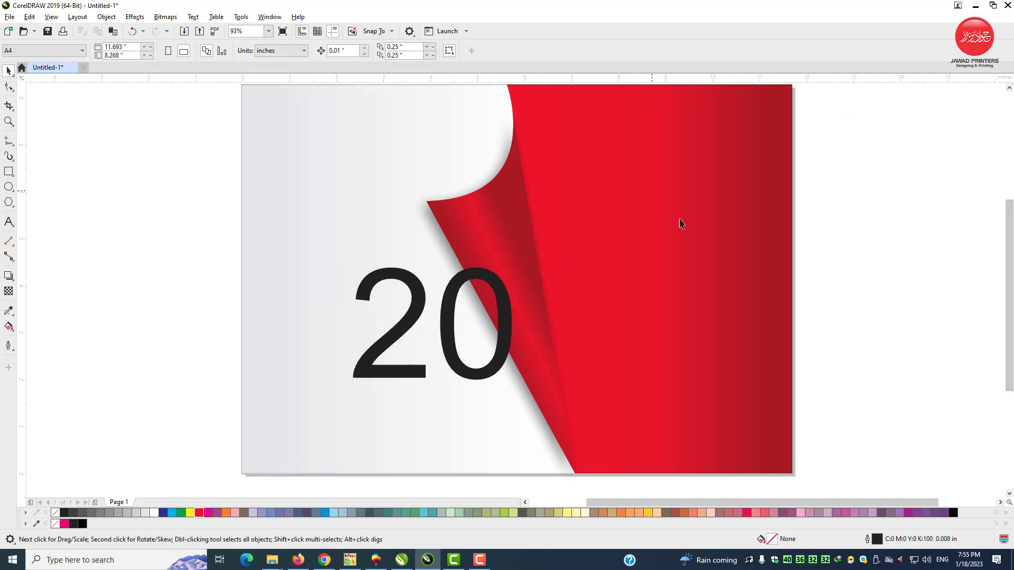
drag(625, 484, 401, 80)
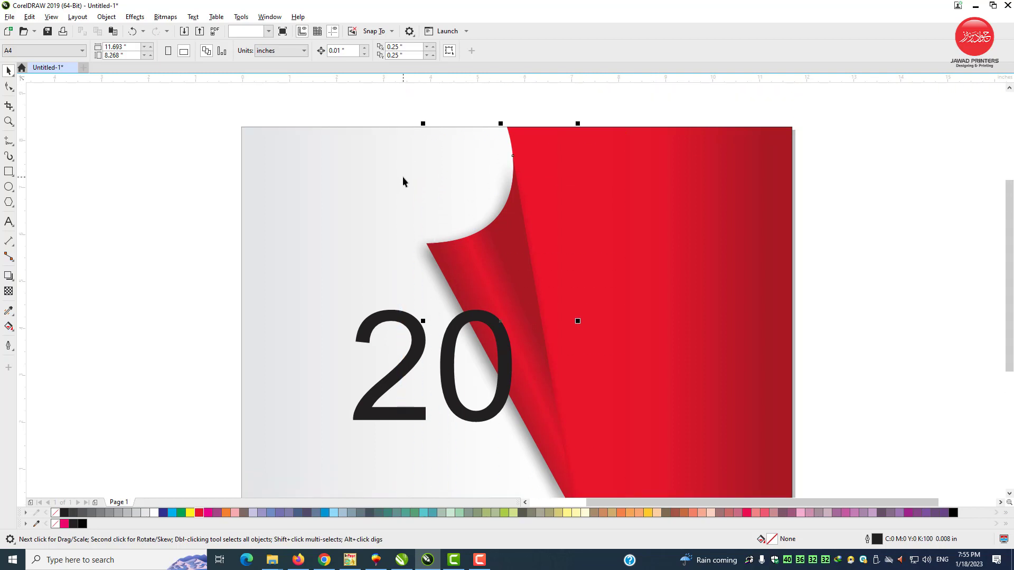
right_click(488, 239)
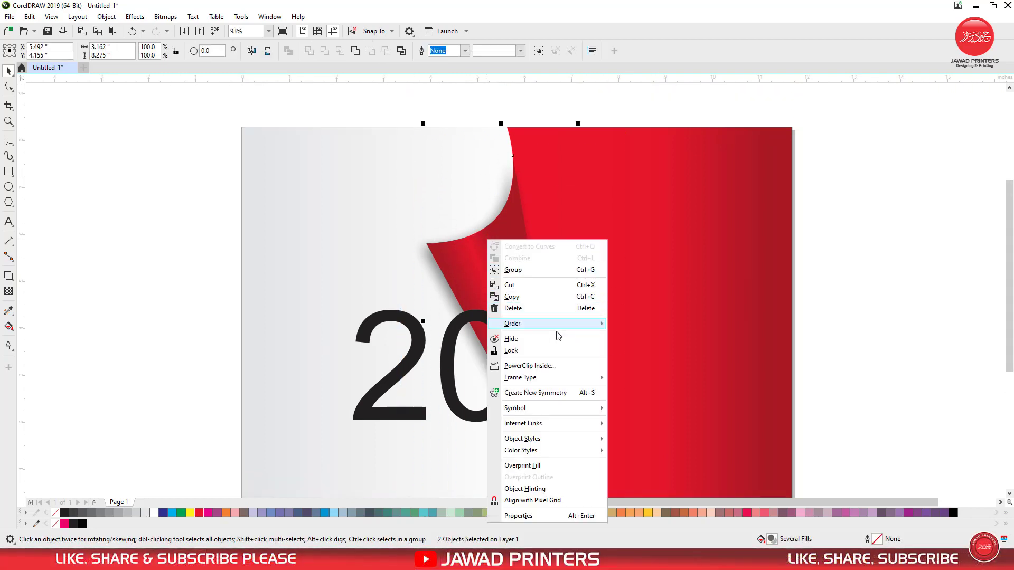
mouse_move(562, 329)
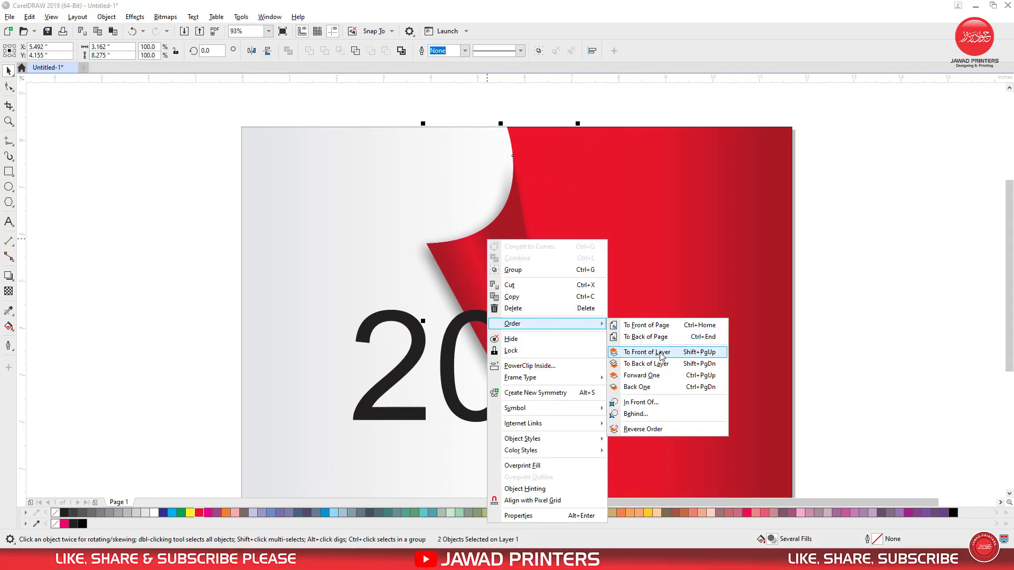
click(648, 352)
- Make the "20" bold and enlarge it slightly to about 242.6 pt
click(376, 417)
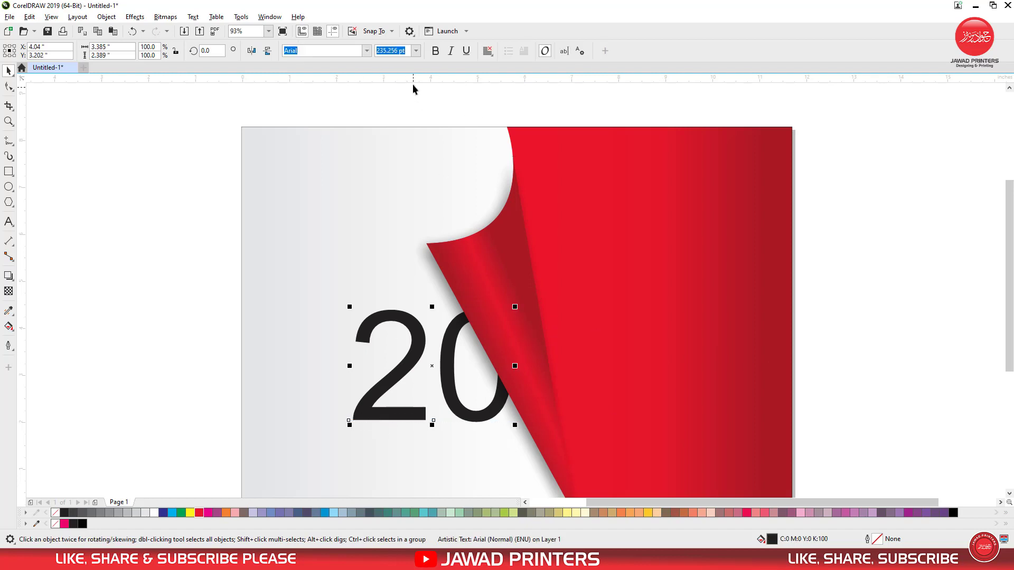
click(435, 51)
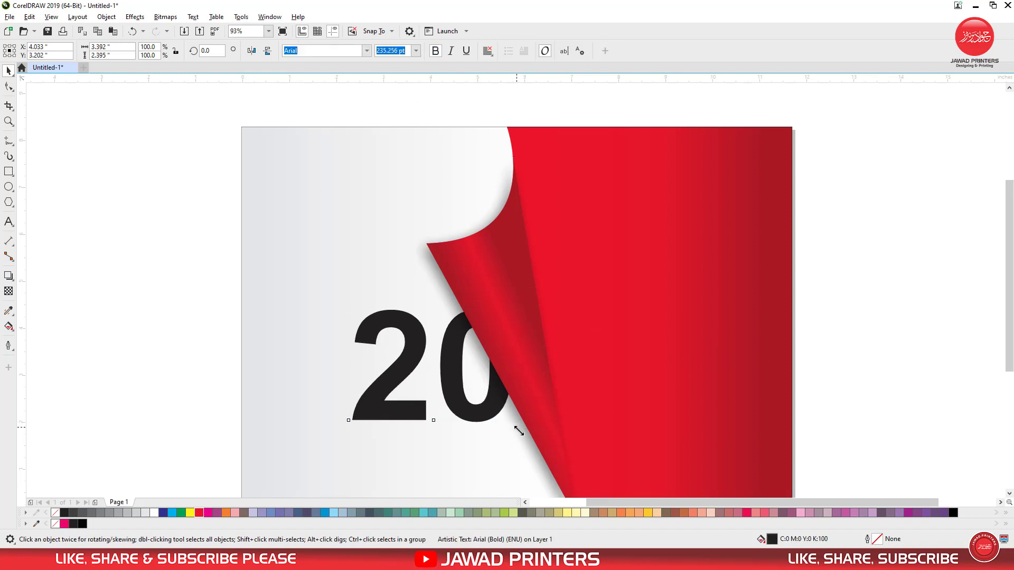
drag(520, 432, 520, 429)
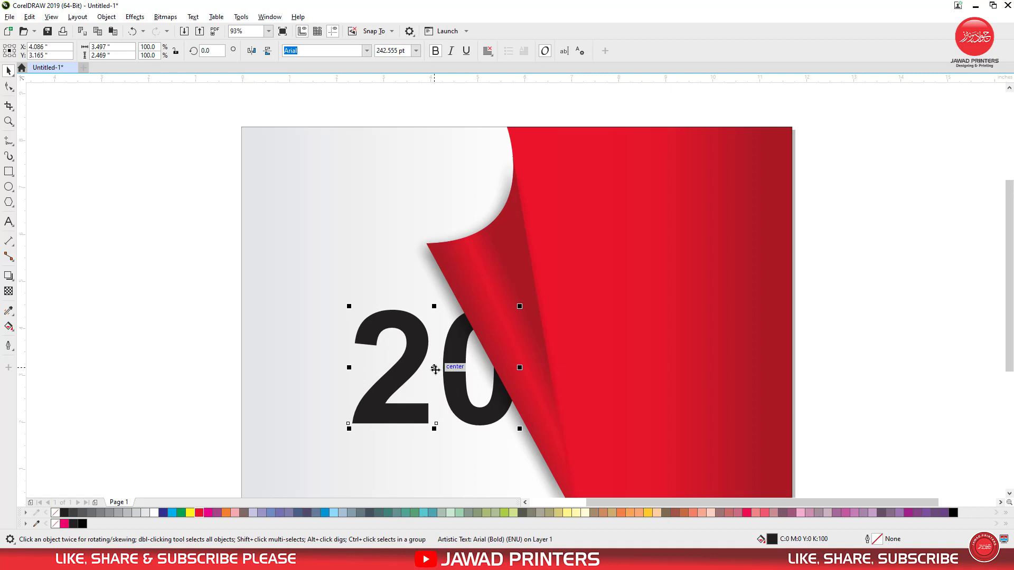
- Duplicate the "20", place the copy beside it on the red background and change its text to "23"
right_click(435, 369)
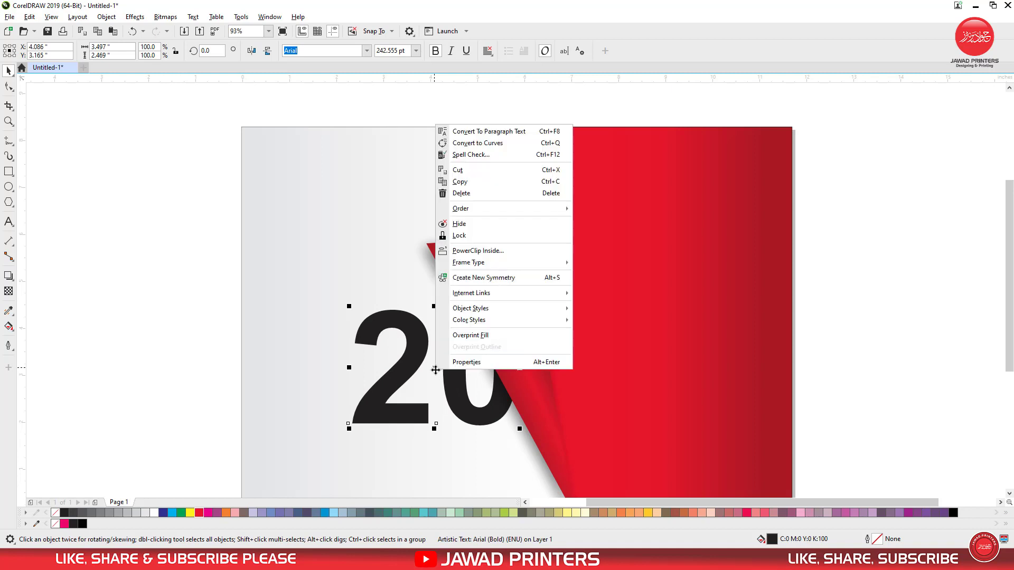
click(490, 182)
right_click(856, 274)
click(881, 355)
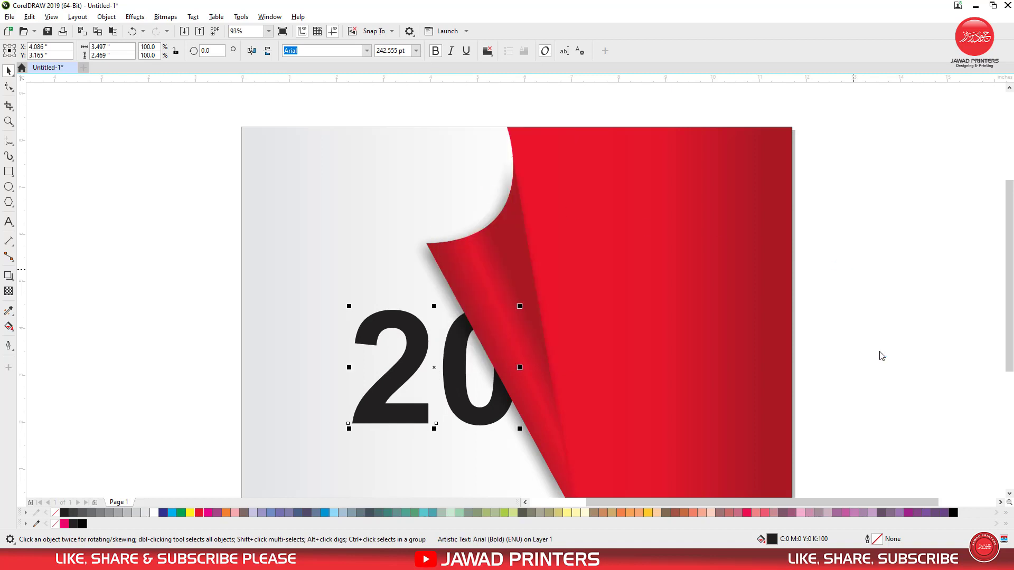
drag(433, 369, 692, 380)
double_click(621, 378)
text(3)
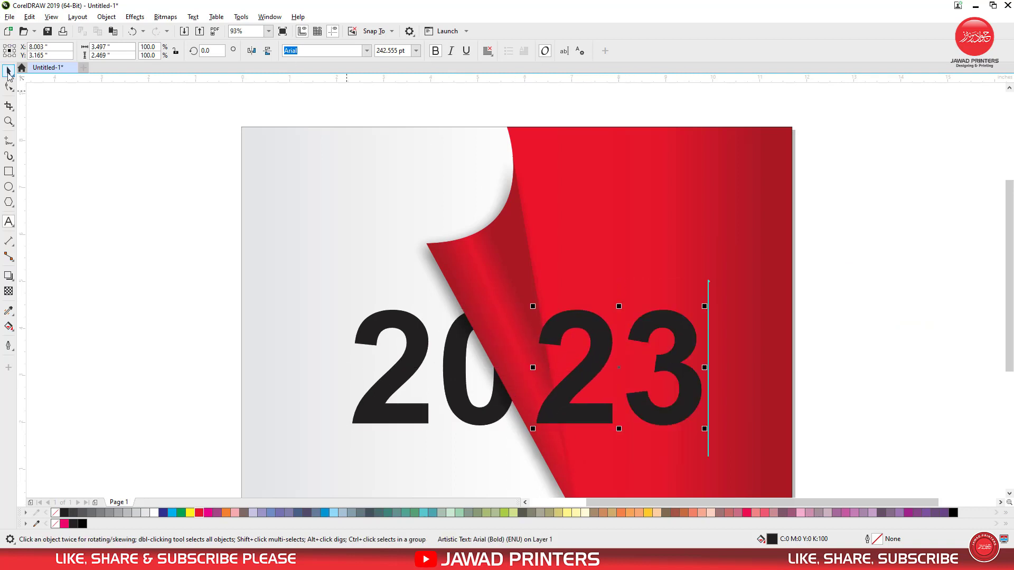
- Bring the fold with its shadow to the front of the layer, over the "23"
click(8, 72)
click(510, 263)
key(shift+Page_Up)
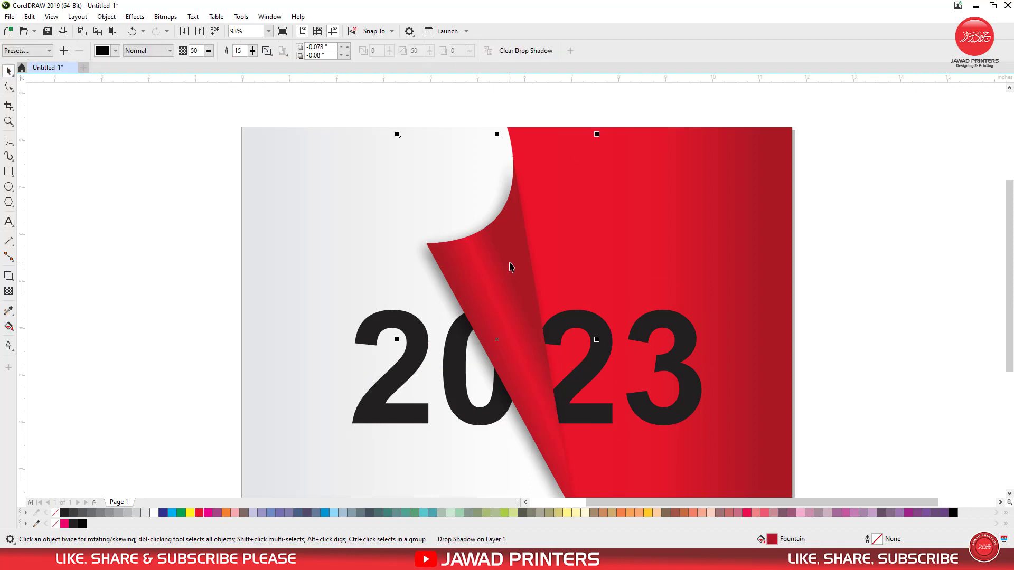
- Copy the white-grey panel's gradient fill onto the "23"
click(672, 351)
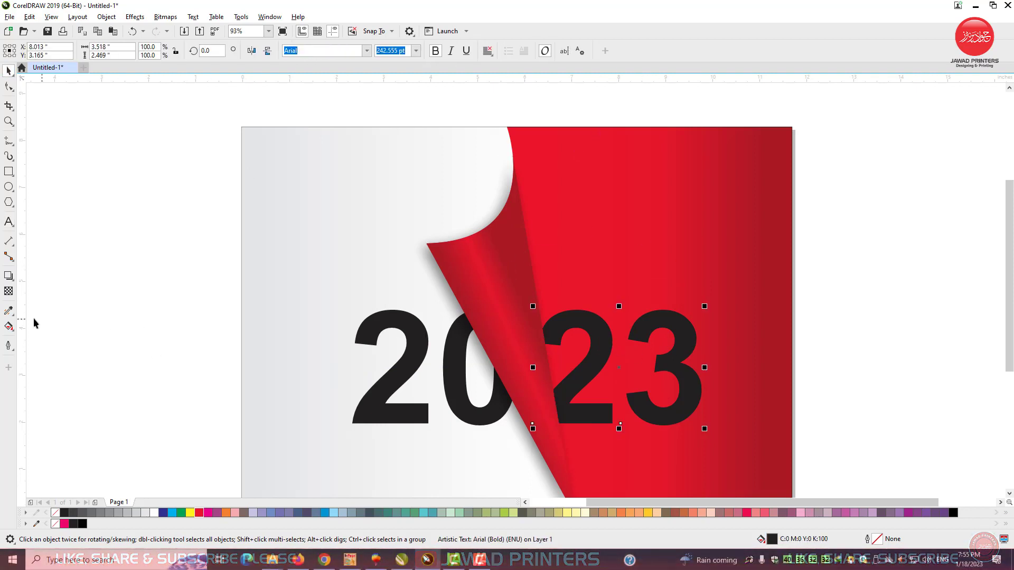
click(9, 327)
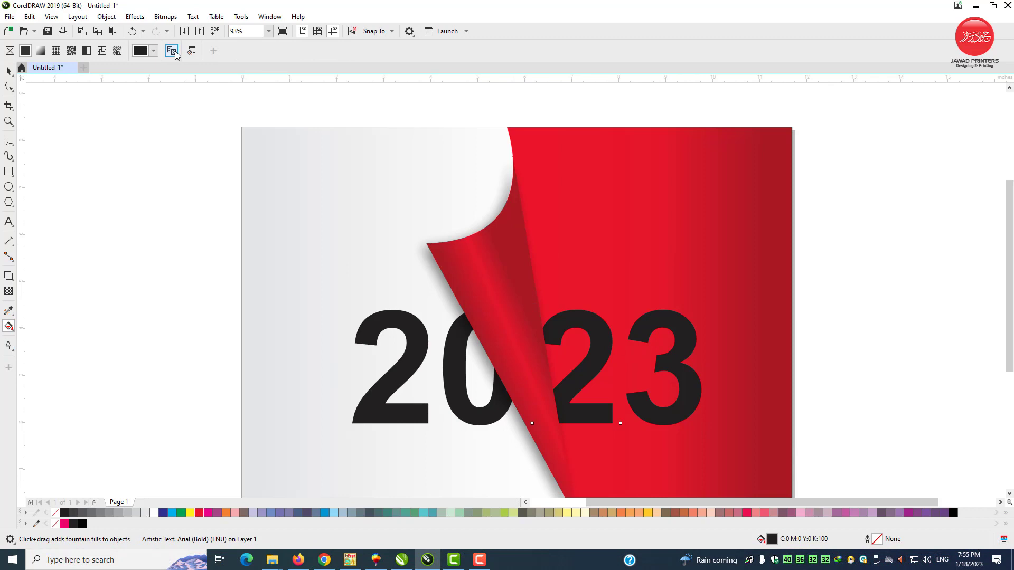
click(293, 266)
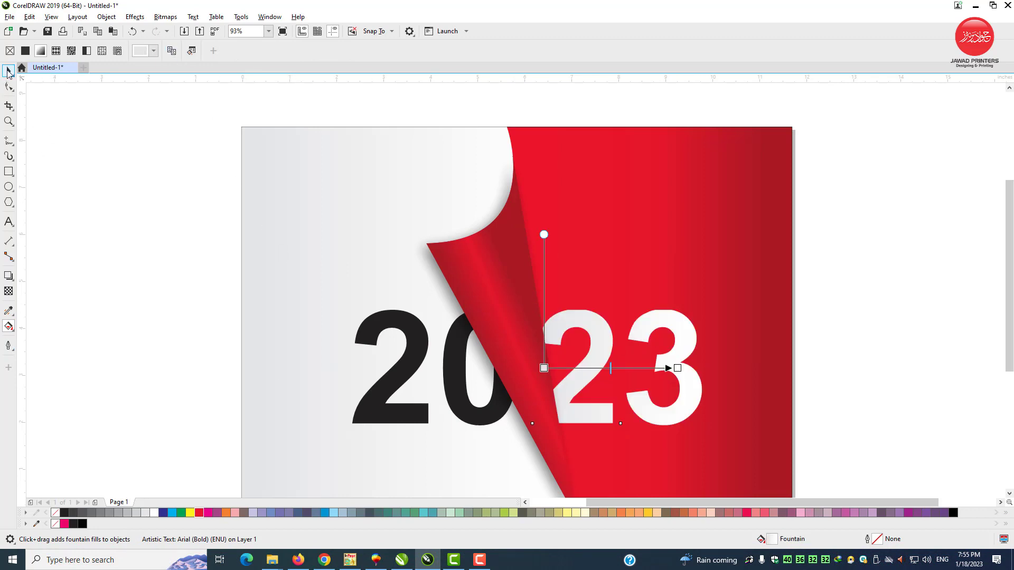
- Fill the "20" with 40% black (C0 M0 Y0 K40)
click(8, 71)
click(395, 421)
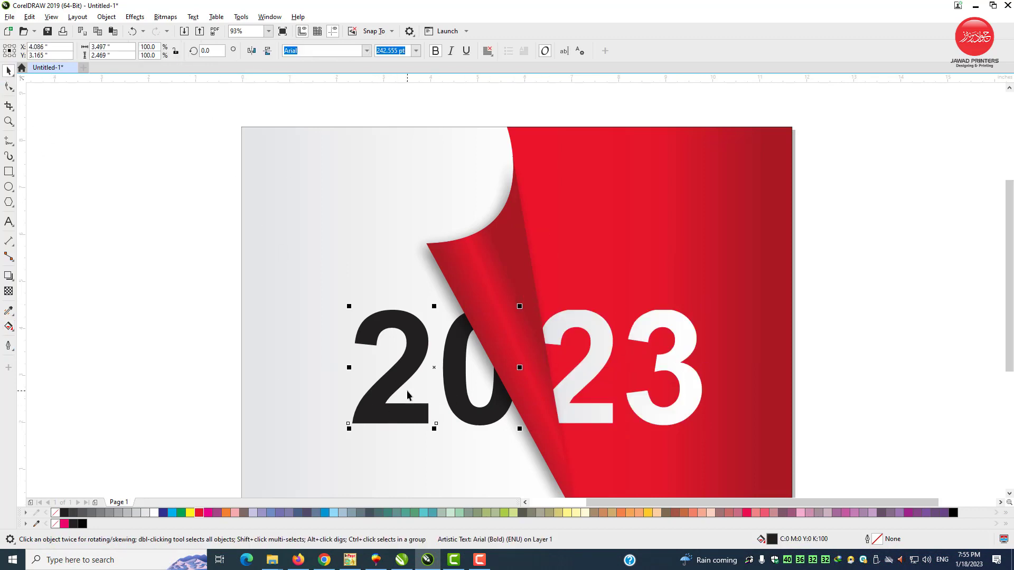
click(129, 513)
click(101, 514)
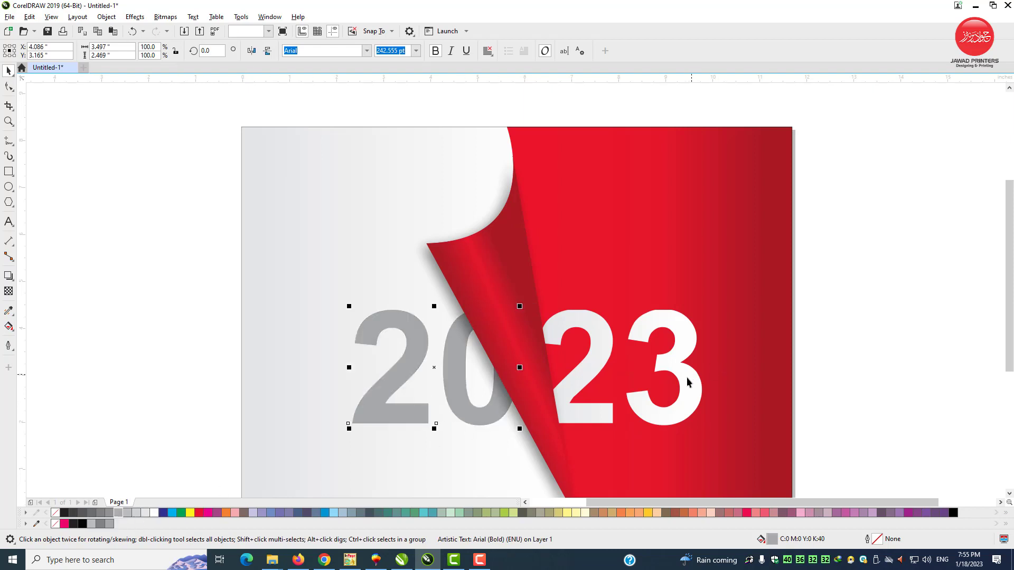
- Fill the "23" with solid white and deselect it
click(686, 384)
click(154, 514)
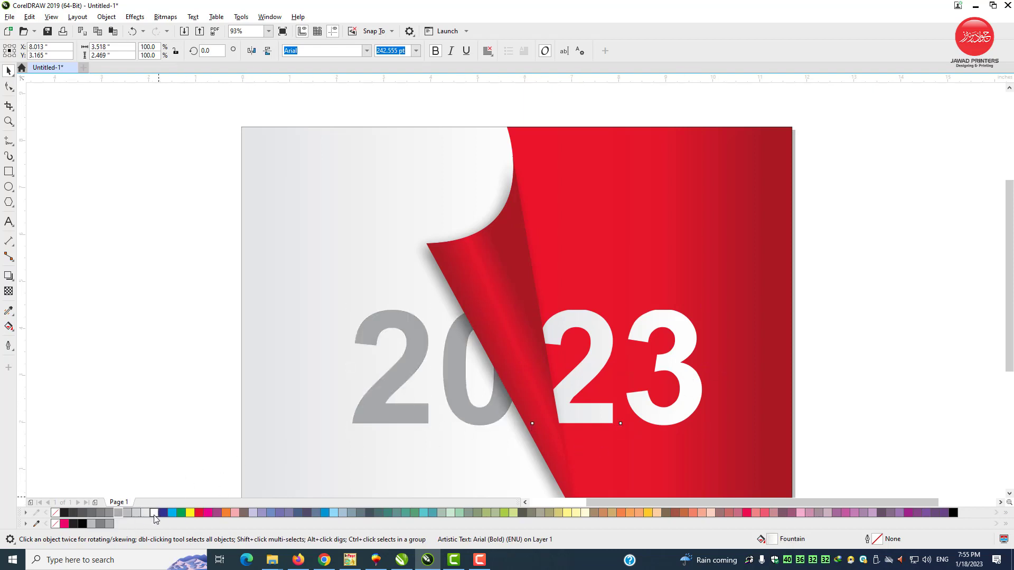
click(154, 363)
- Duplicate the grey "20", shrink the copy to about 118 pt and place it above the original, near the page curl
click(354, 423)
right_click(354, 423)
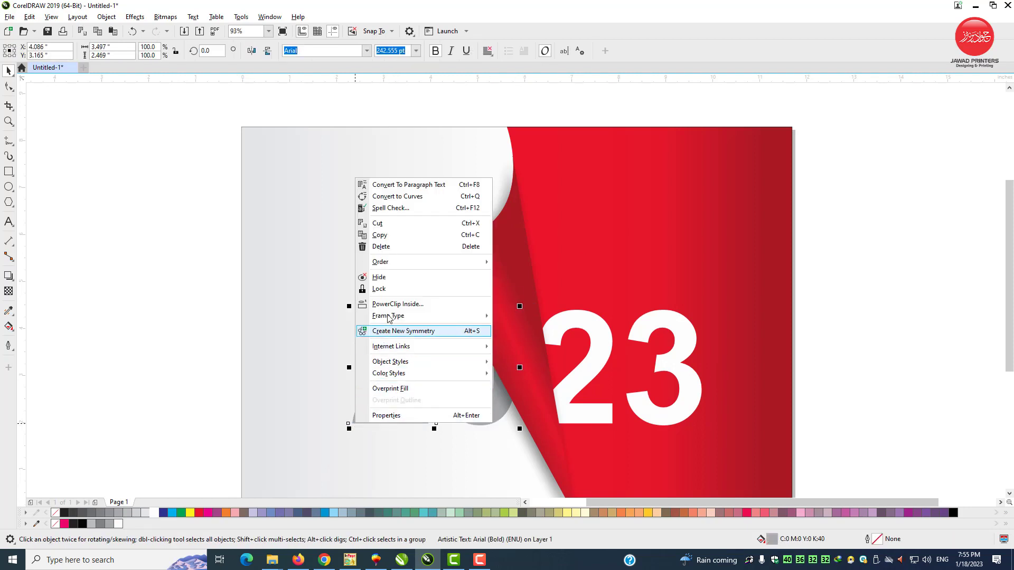
click(335, 246)
right_click(166, 219)
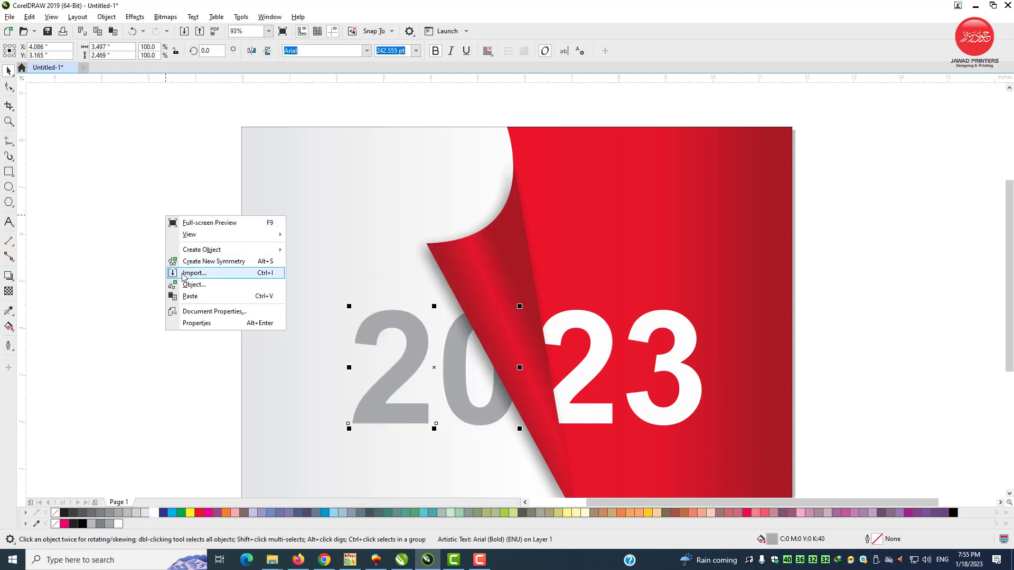
click(189, 297)
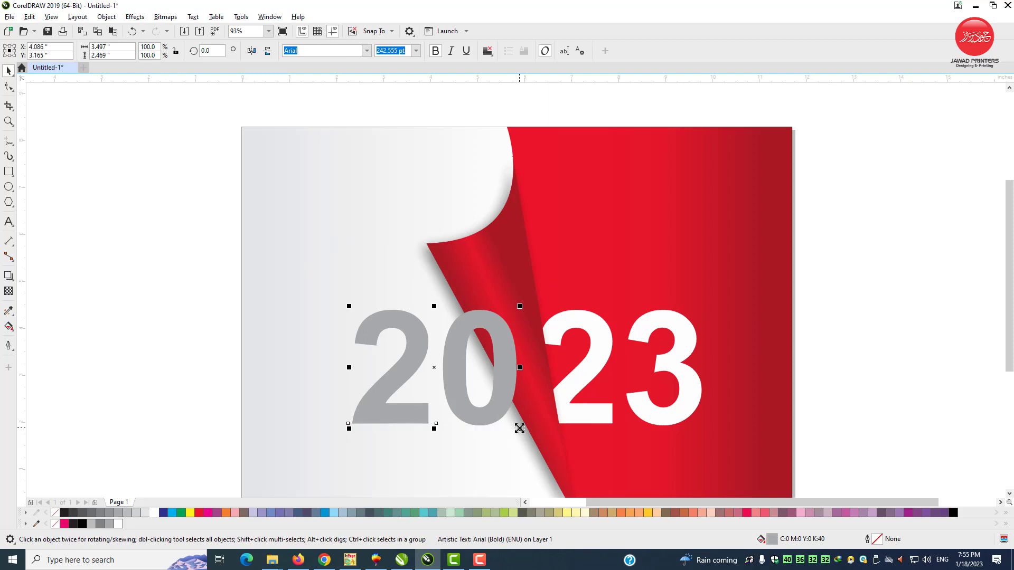
drag(520, 428, 475, 398)
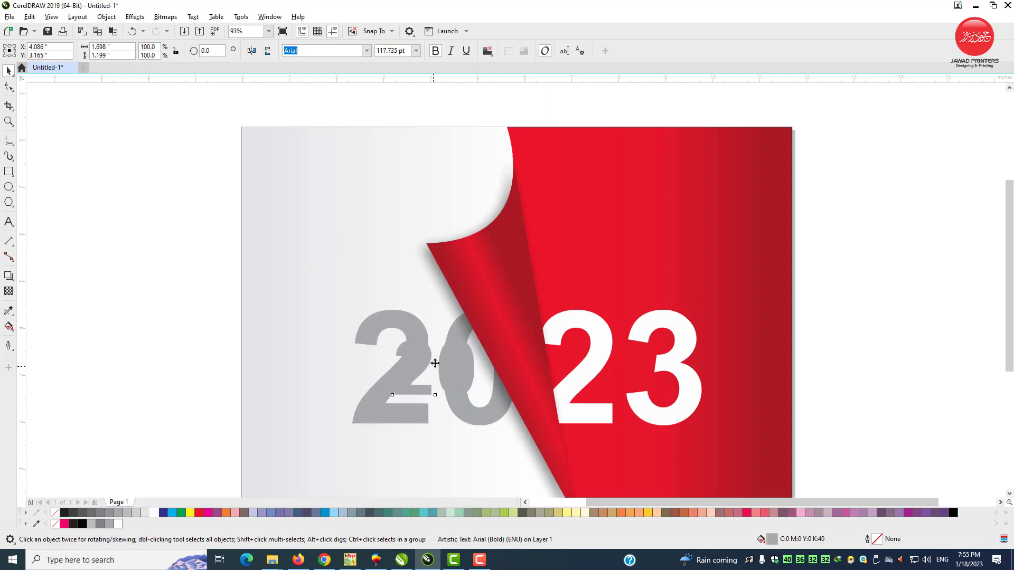
drag(435, 363, 427, 202)
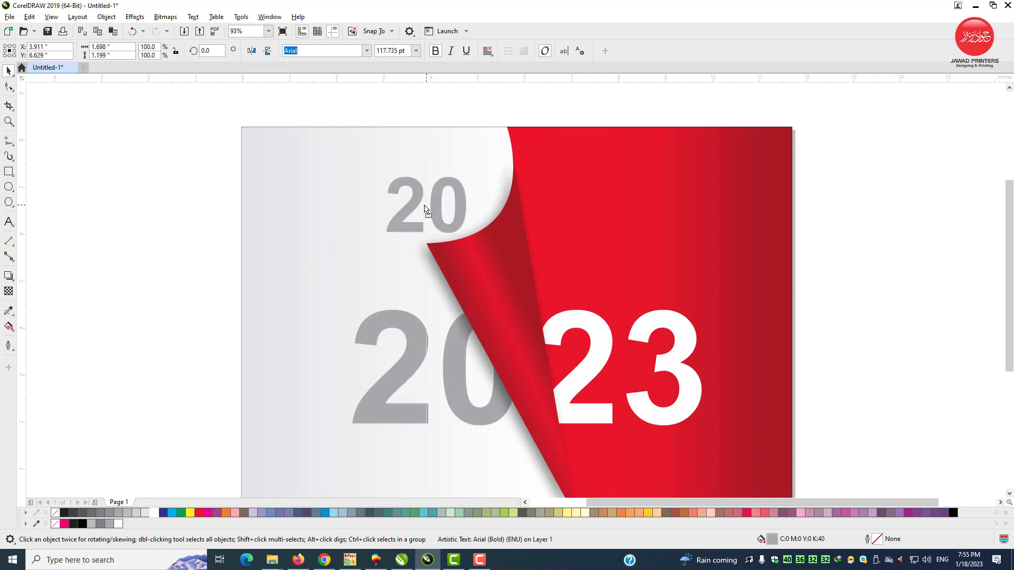
- Replace the small copy's text with "Happy" and shrink it to about 55 pt to fit beside the curl
click(9, 222)
double_click(393, 204)
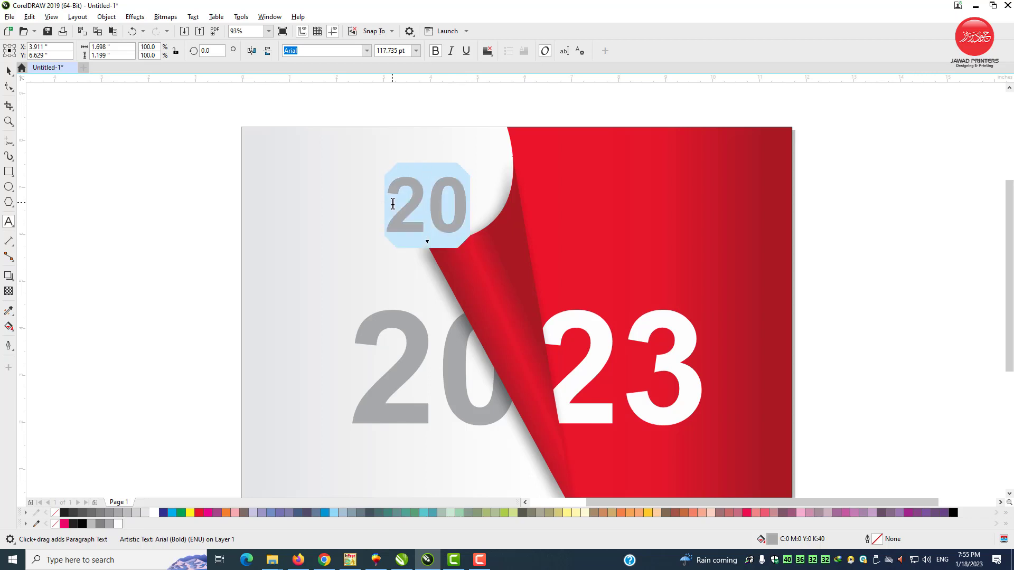
text(Happy)
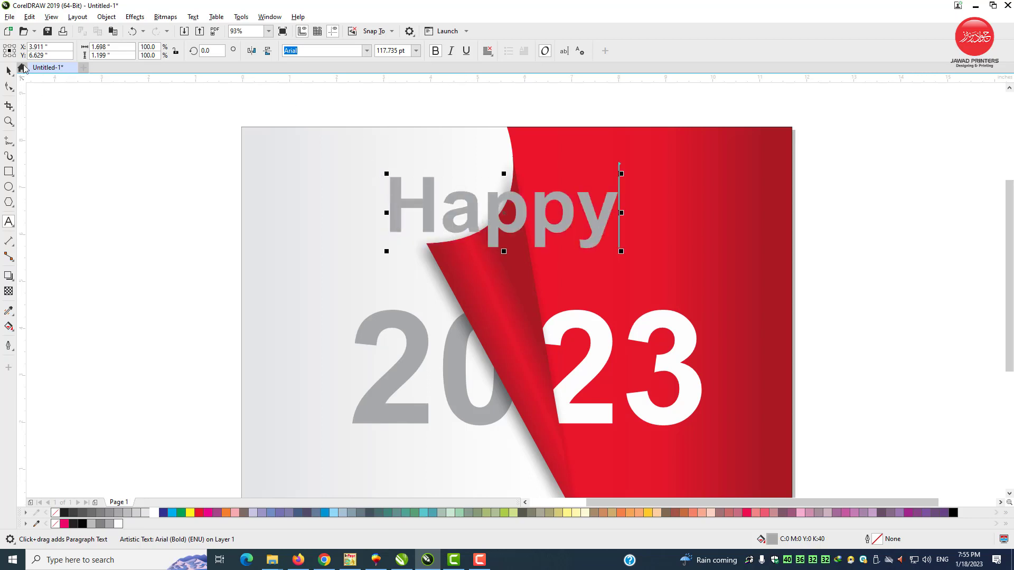
click(11, 72)
drag(623, 254, 494, 212)
- Duplicate the "Happy" text and place the copy level with it on the red background
right_click(492, 210)
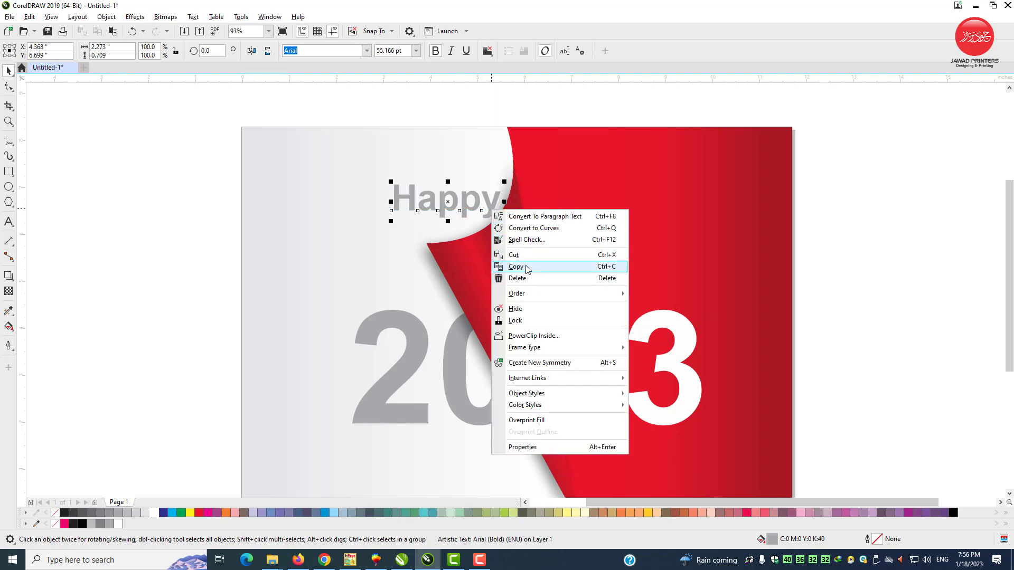
click(516, 266)
right_click(847, 238)
click(871, 319)
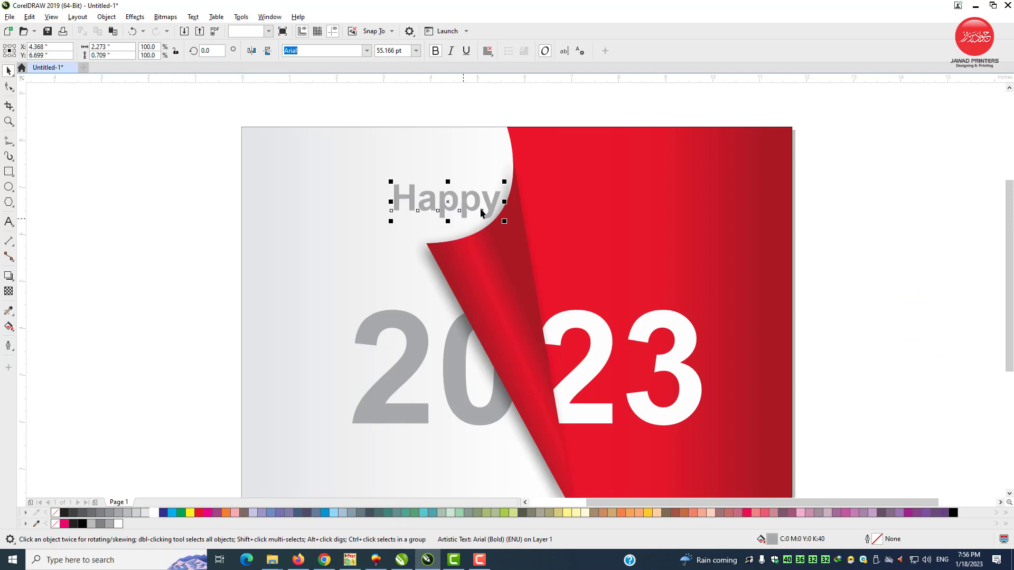
drag(487, 208, 610, 208)
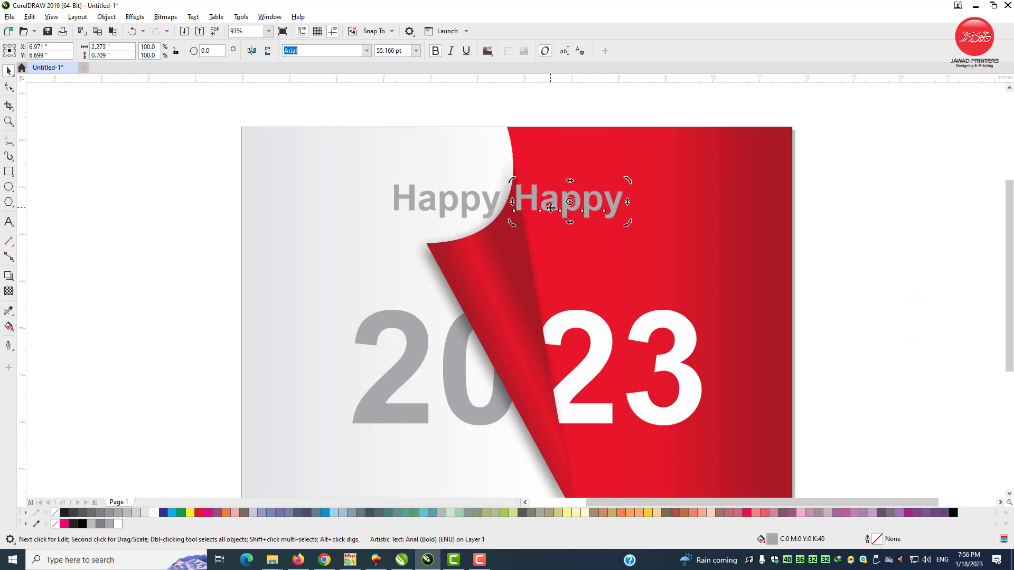
- Change the copied "Happy" to "New Year" and fill it white
double_click(562, 195)
drag(515, 200, 647, 200)
text(New Year)
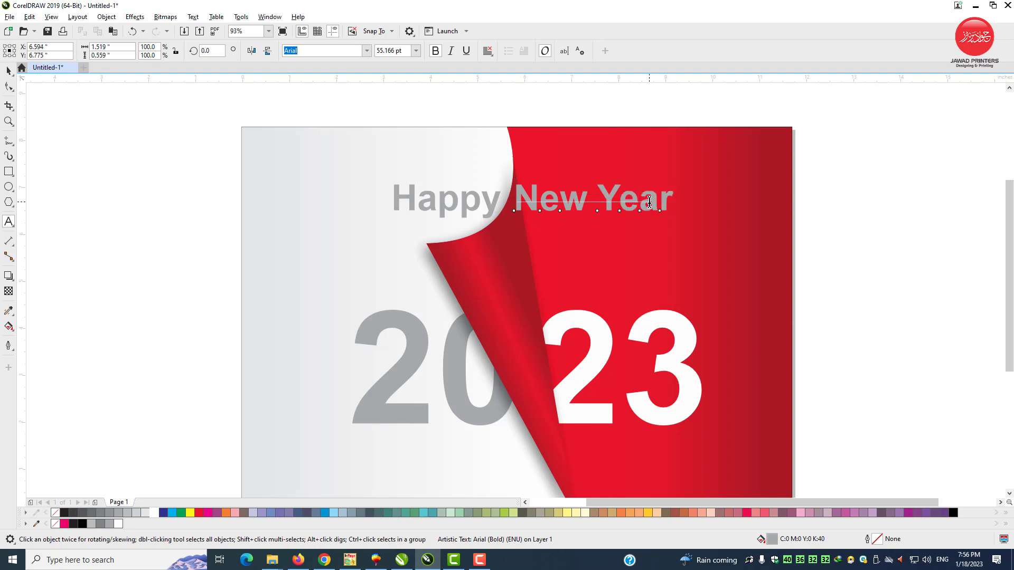
key(ctrl+space)
click(154, 512)
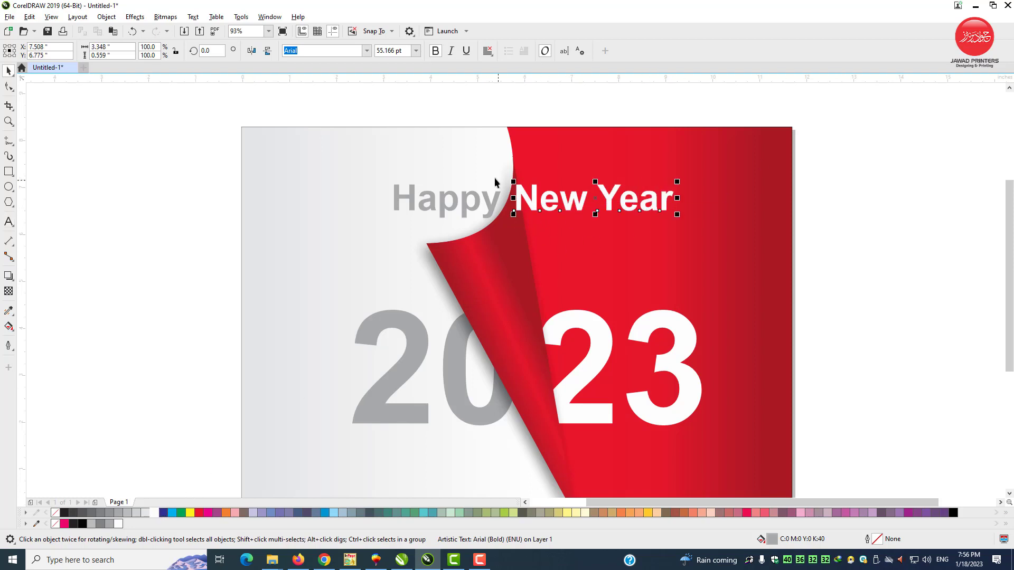
- Change the font of both "Happy" and "New Year" to Back to Black Demo
drag(331, 119, 700, 242)
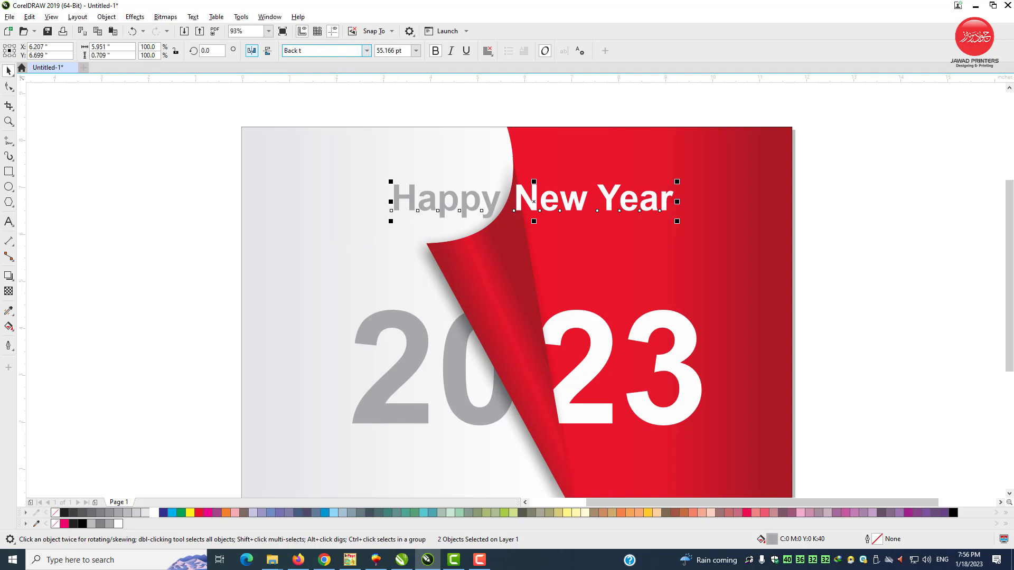
click(366, 51)
click(350, 153)
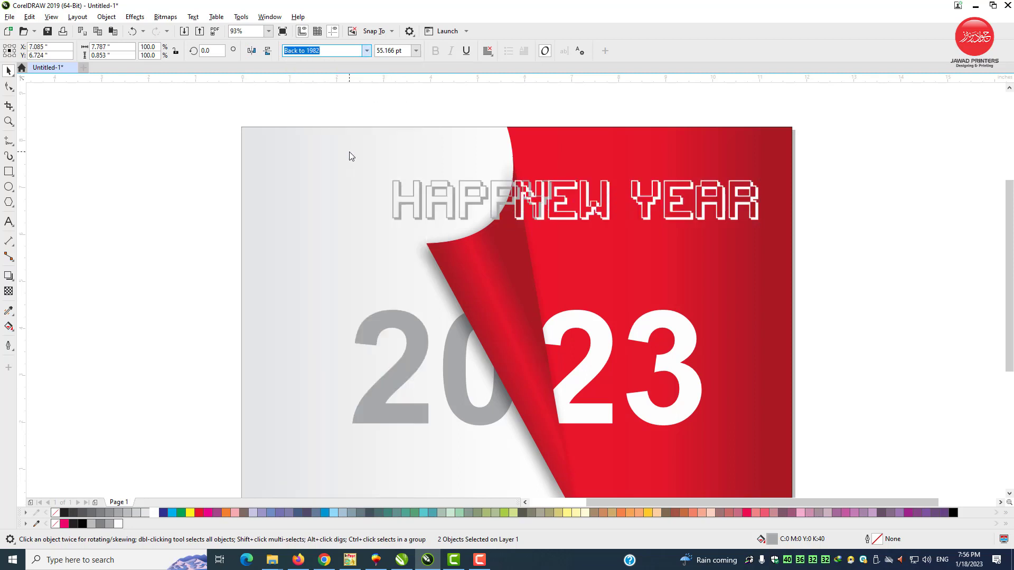
click(481, 290)
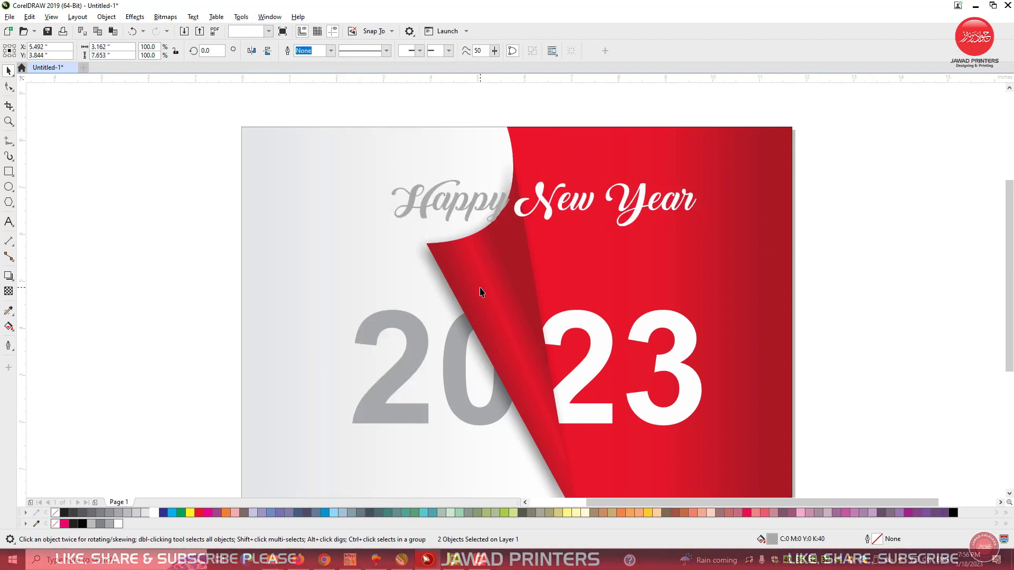
- Move "Happy" down and slightly left beside the page curl, and lower "New Year" to sit roughly level with it
click(622, 205)
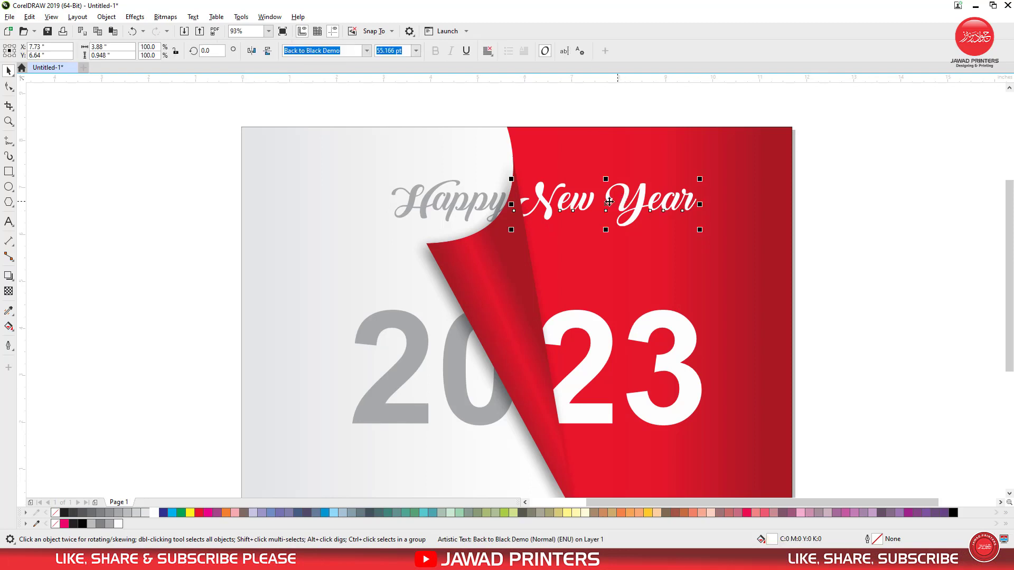
click(410, 203)
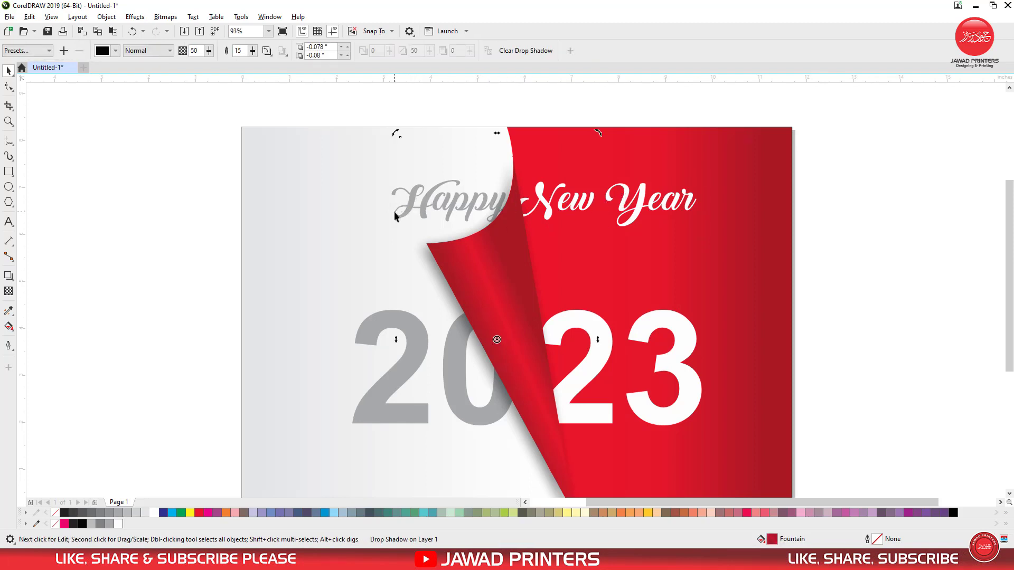
drag(447, 211, 438, 228)
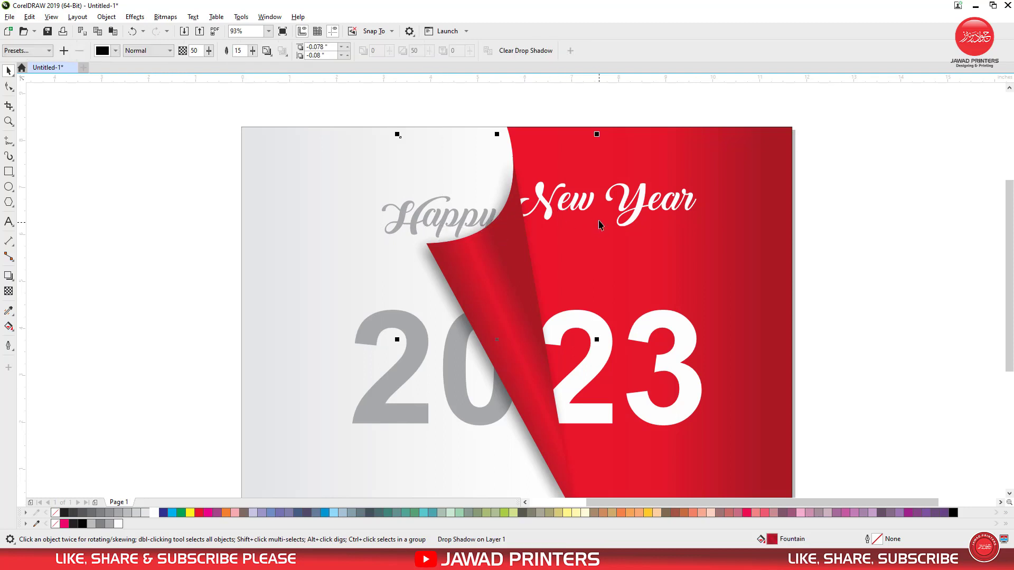
click(640, 207)
drag(640, 207, 641, 217)
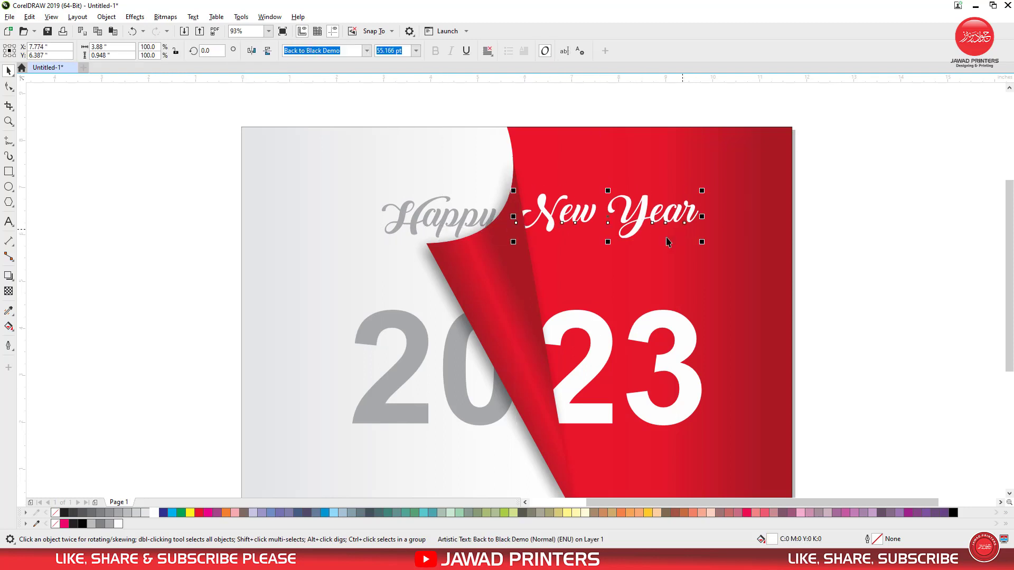
drag(803, 150, 378, 275)
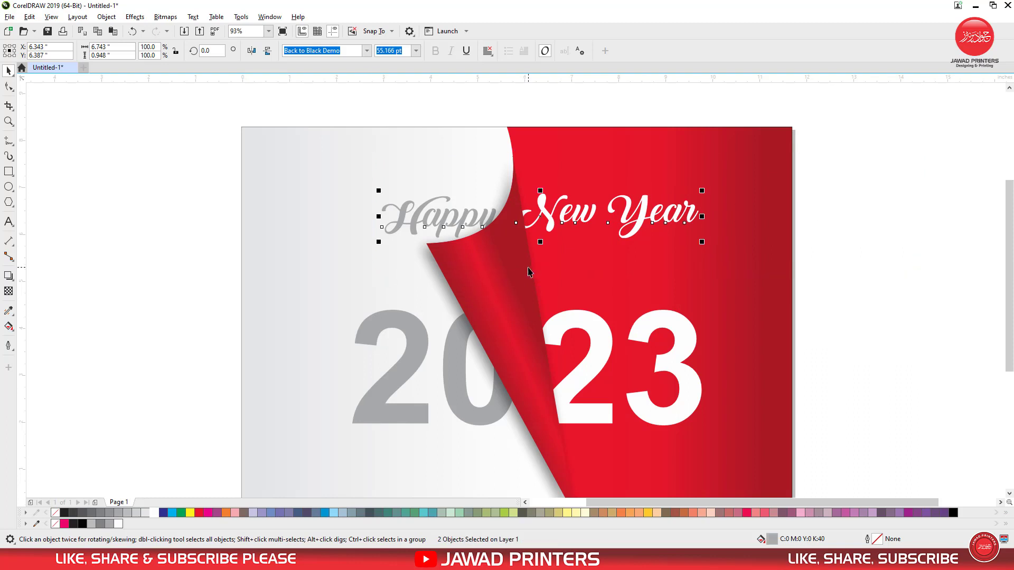
- Paste a copy of the white-grey panel directly over the original and arrange it behind the grey text
key(F3)
click(9, 121)
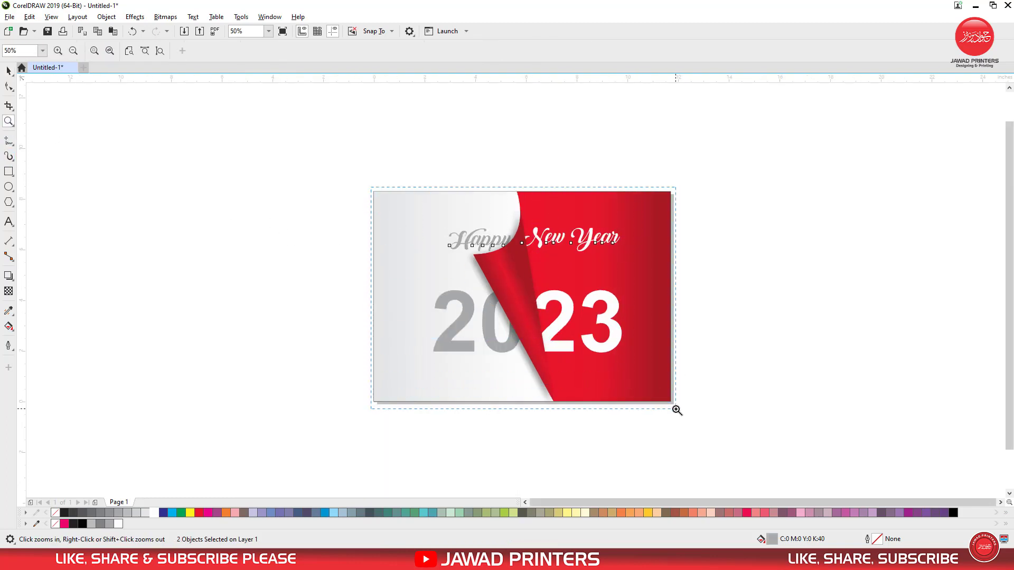
drag(676, 409, 676, 409)
click(8, 71)
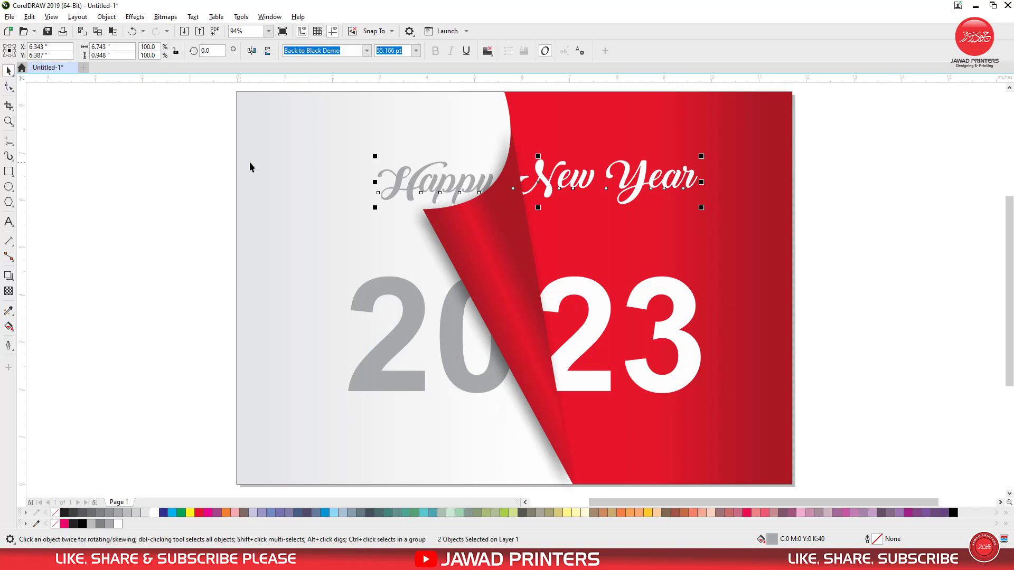
click(354, 226)
right_click(292, 158)
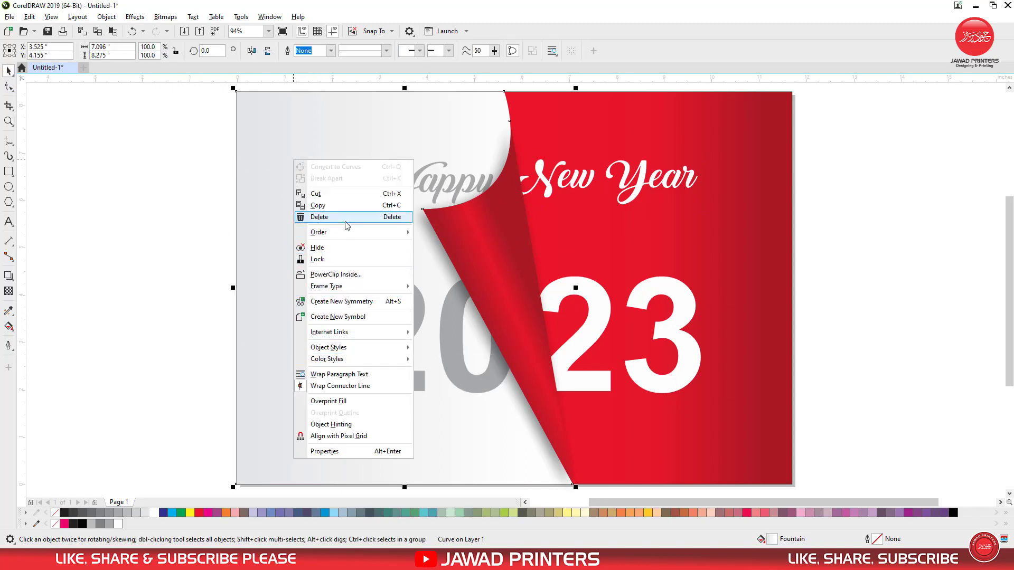
click(325, 206)
right_click(165, 168)
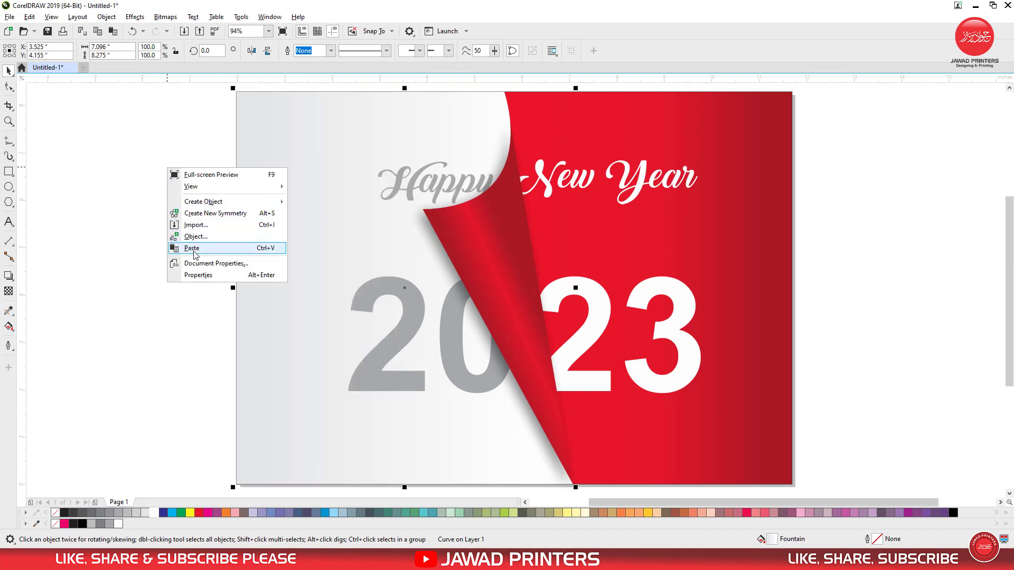
click(201, 250)
key(ctrl+Page_Down)
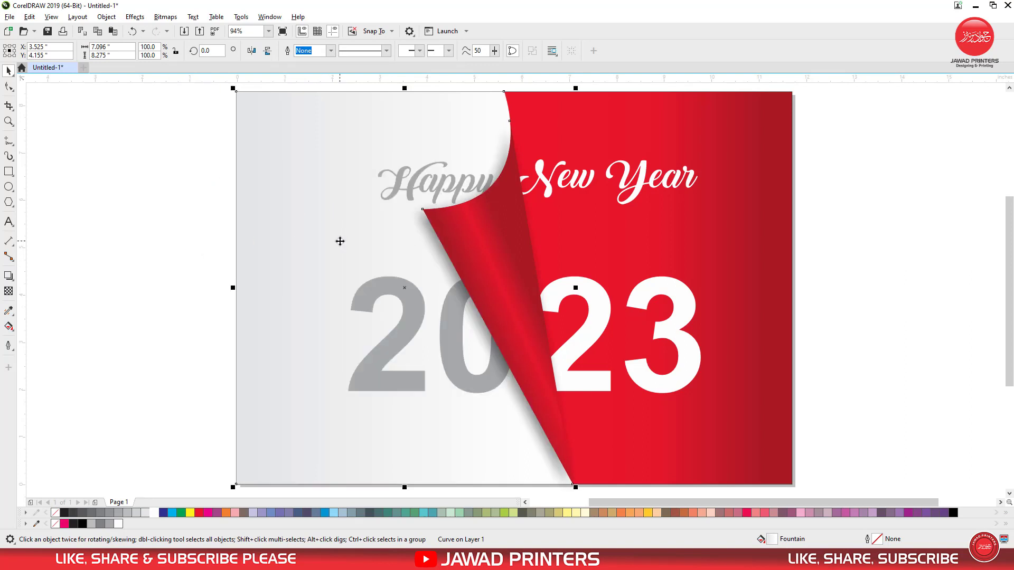
- Fill the panel copy with 30% black and apply a vertical fountain transparency fading downward from its upper edge
click(135, 513)
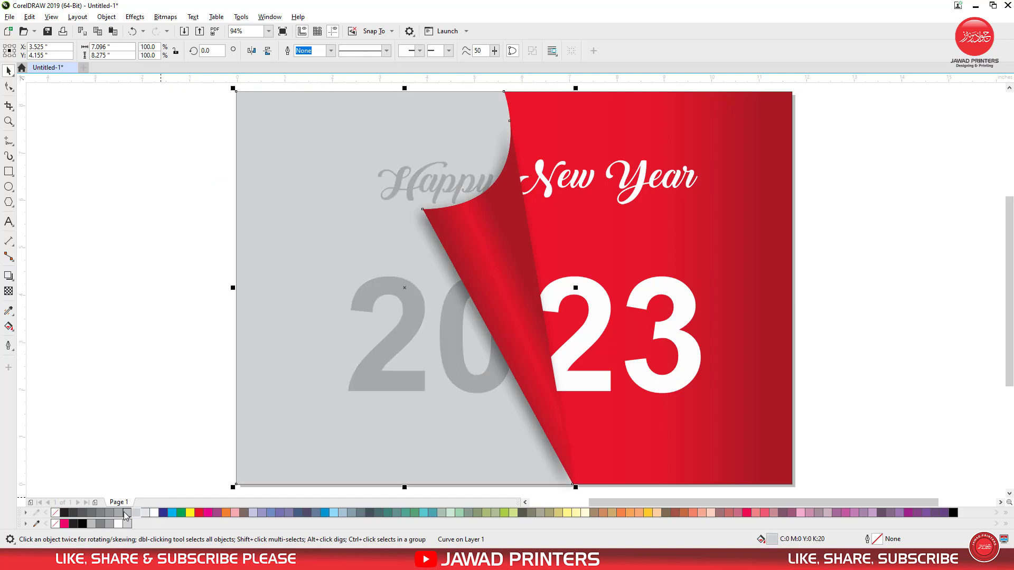
click(9, 291)
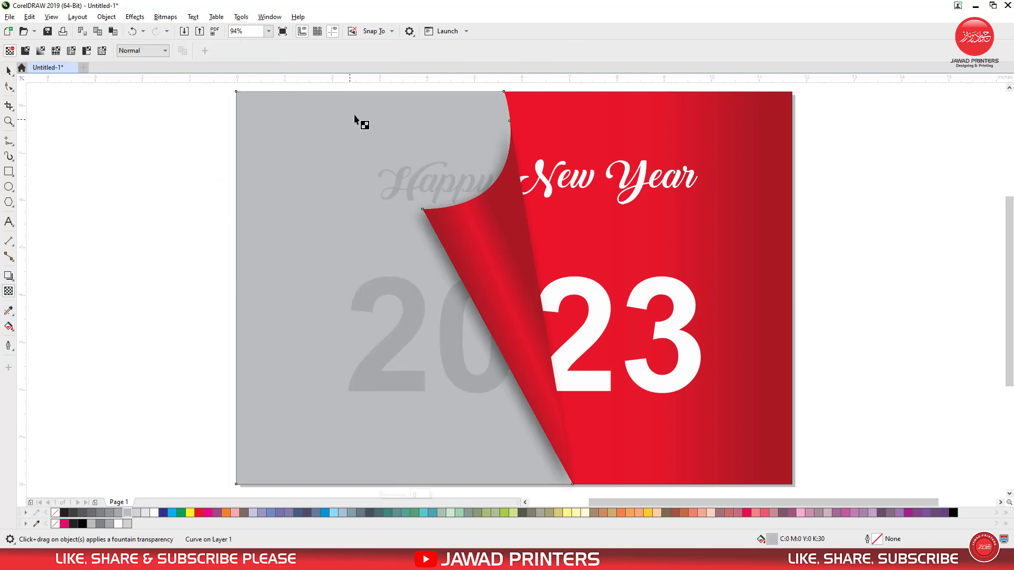
drag(375, 91, 375, 225)
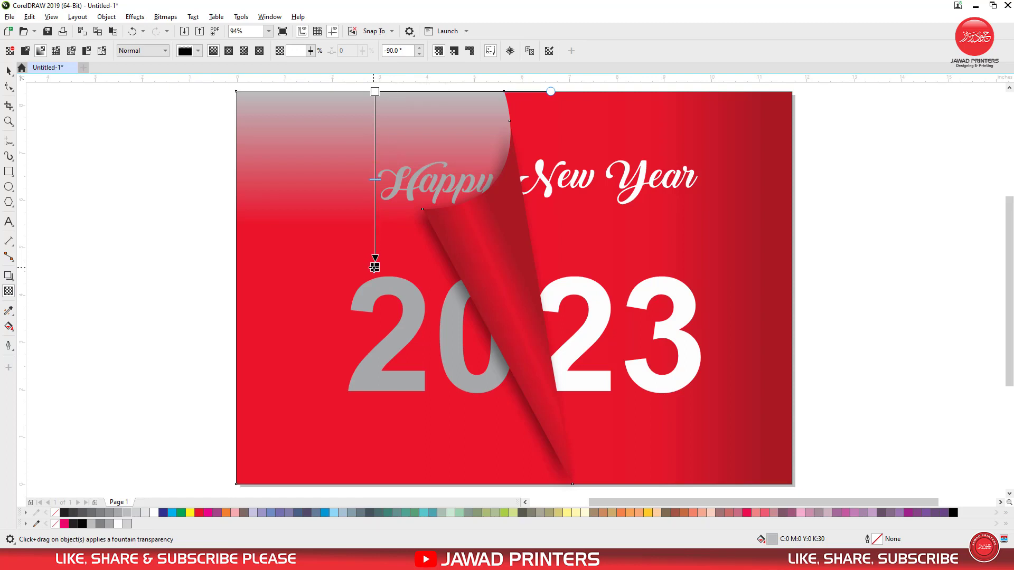
- Send the red gradient background behind all the other objects
key(space)
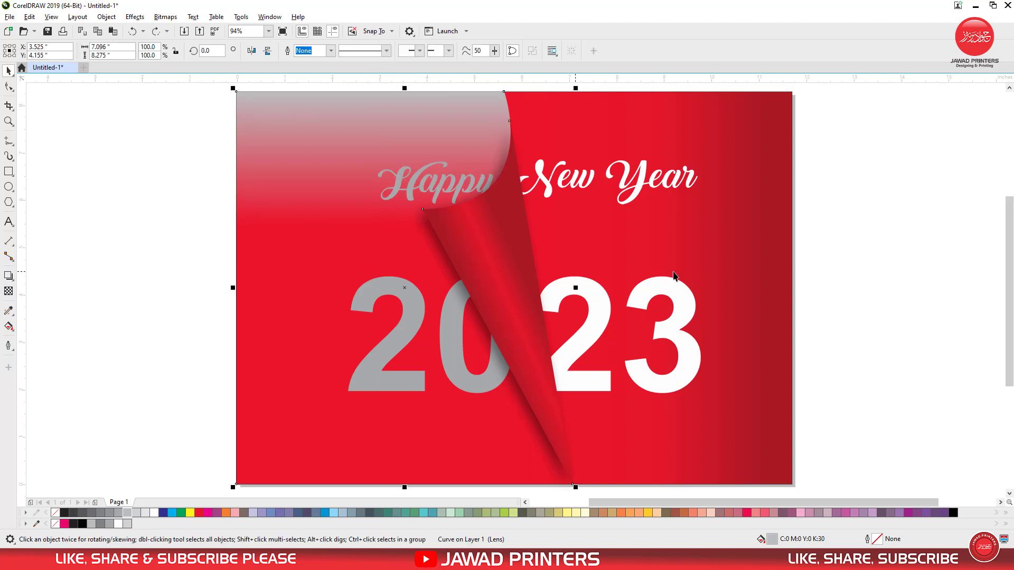
click(756, 273)
key(shift+Page_Down)
- Adjust the grey overlay's transparency to start slightly below the page's upper edge and fade out just below "Happy"
click(356, 139)
key(space)
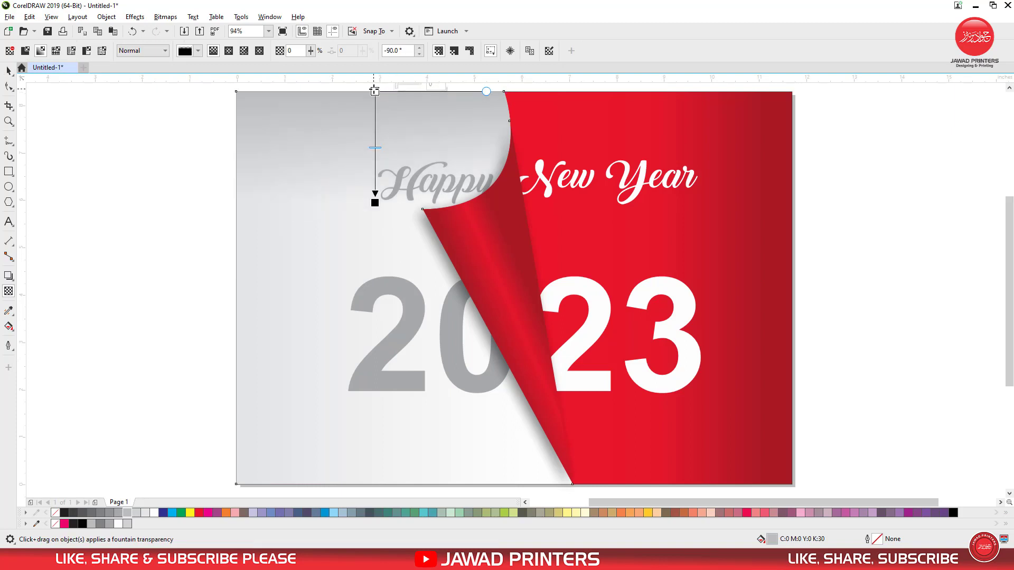
drag(375, 201, 373, 228)
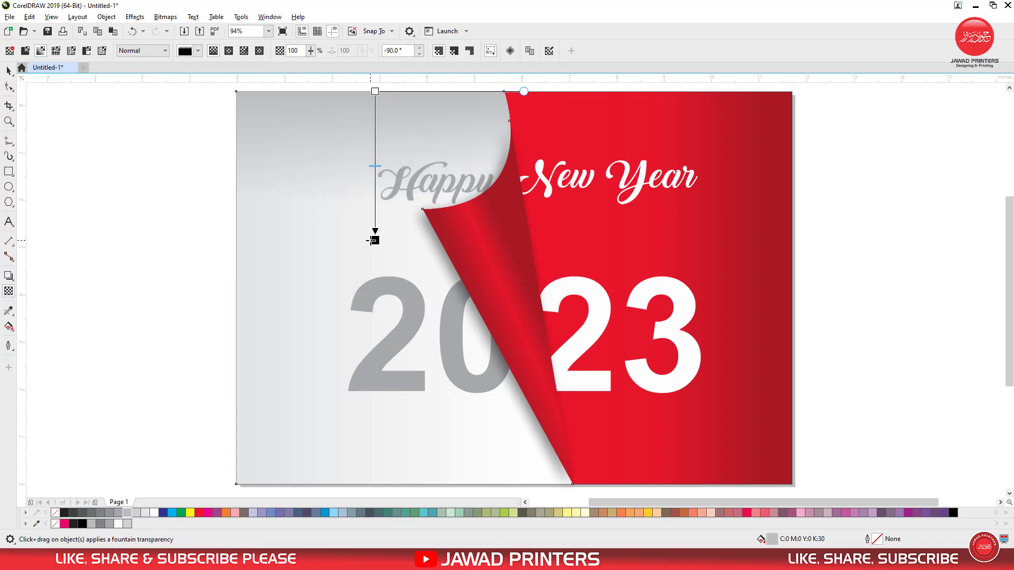
click(375, 240)
drag(375, 92, 374, 104)
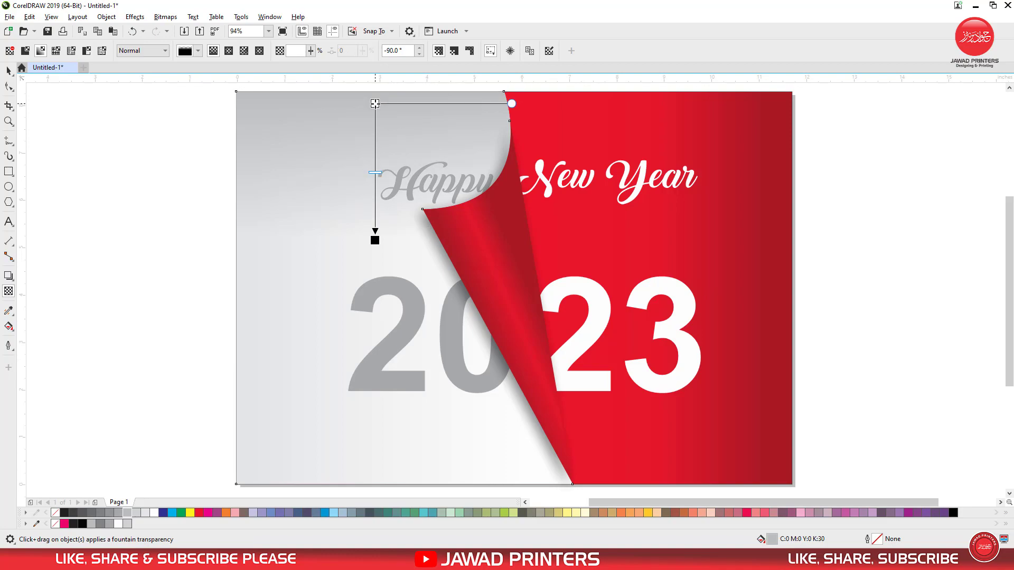
key(space)
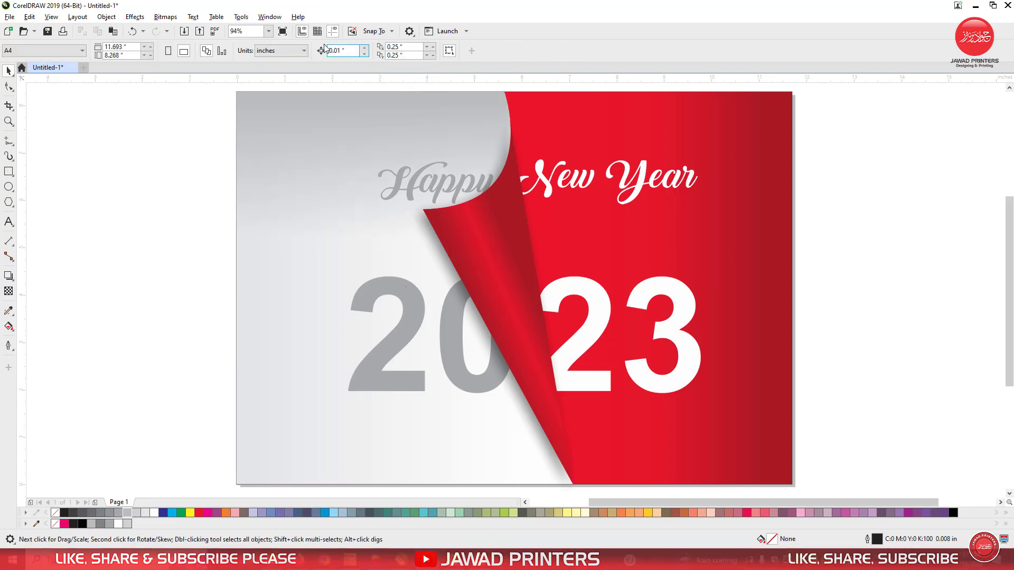